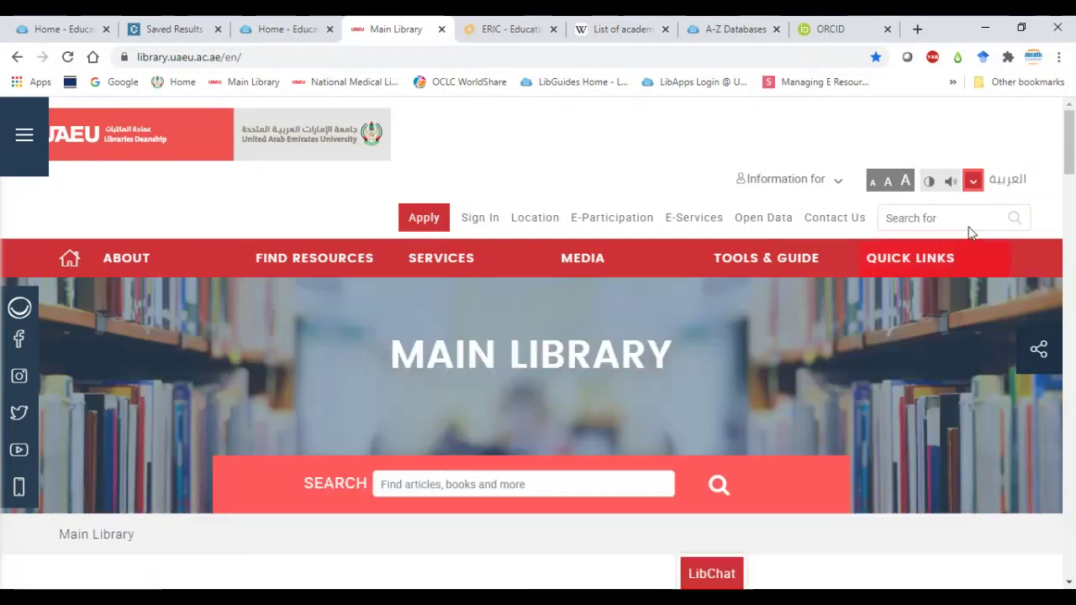
# Open the library's discovery Search page from the Find Resources section of the Main Library site.
pyautogui.moveTo(675, 312)
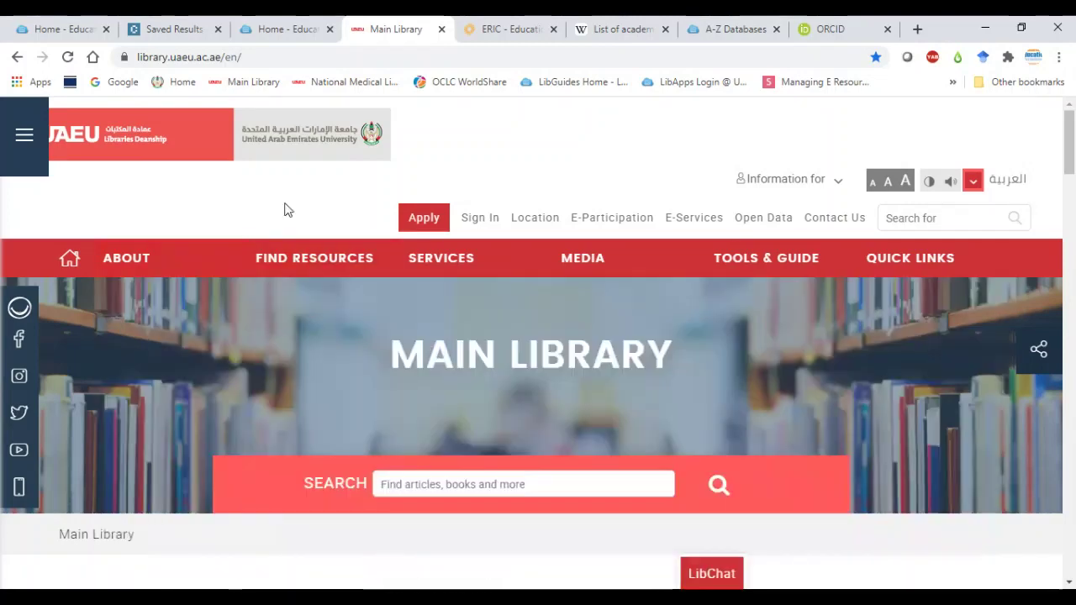
pyautogui.moveTo(337, 491)
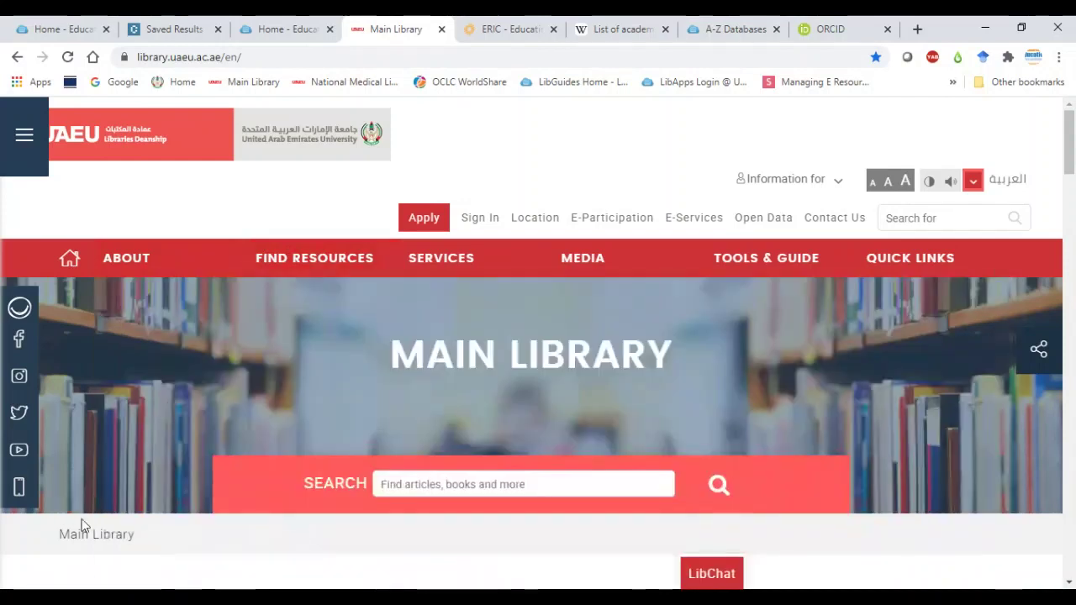
pyautogui.scroll(-1, 140, 443)
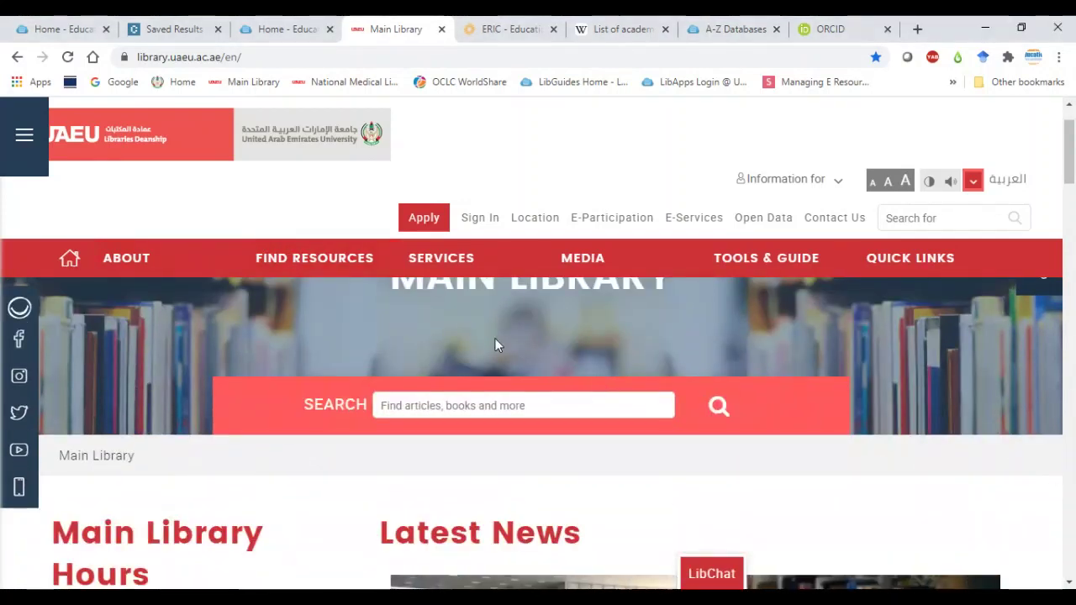
pyautogui.moveTo(293, 277)
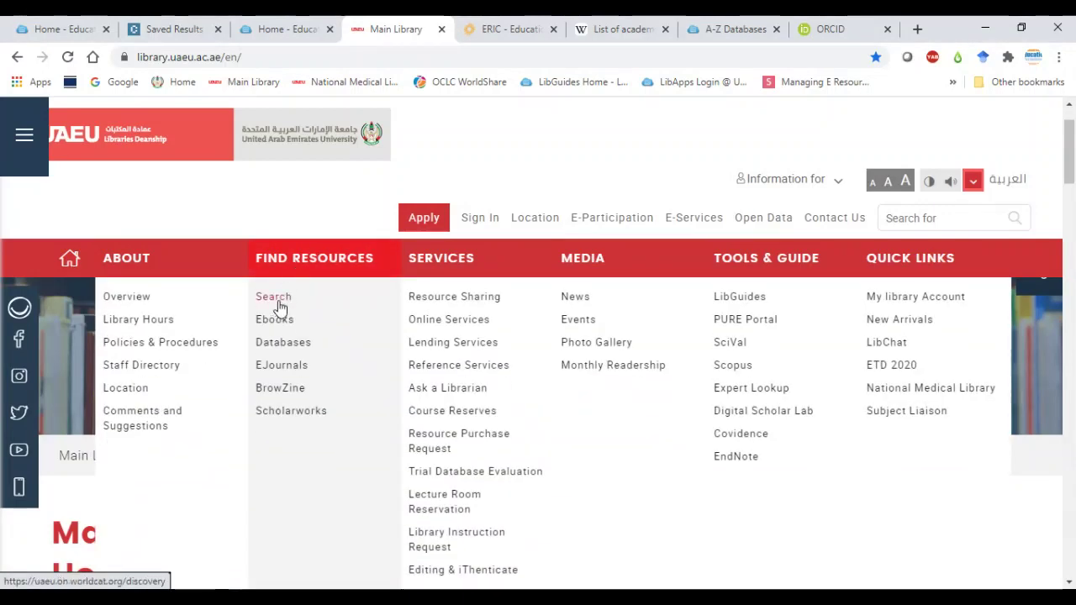
pyautogui.click(281, 305)
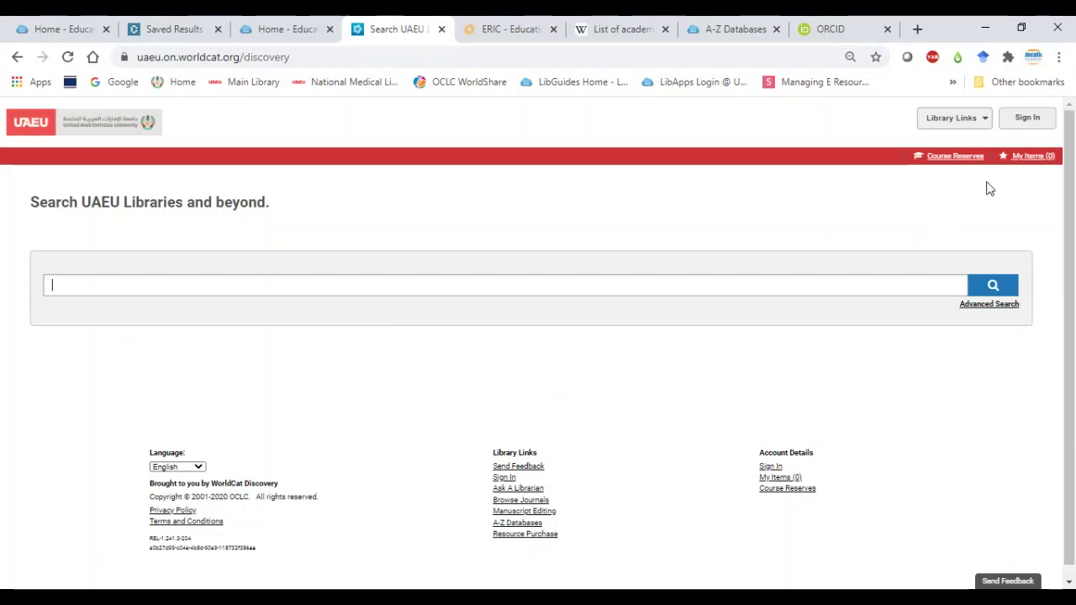
# Sign in to the library search through the UAEU service with the saved account credentials.
pyautogui.click(1025, 123)
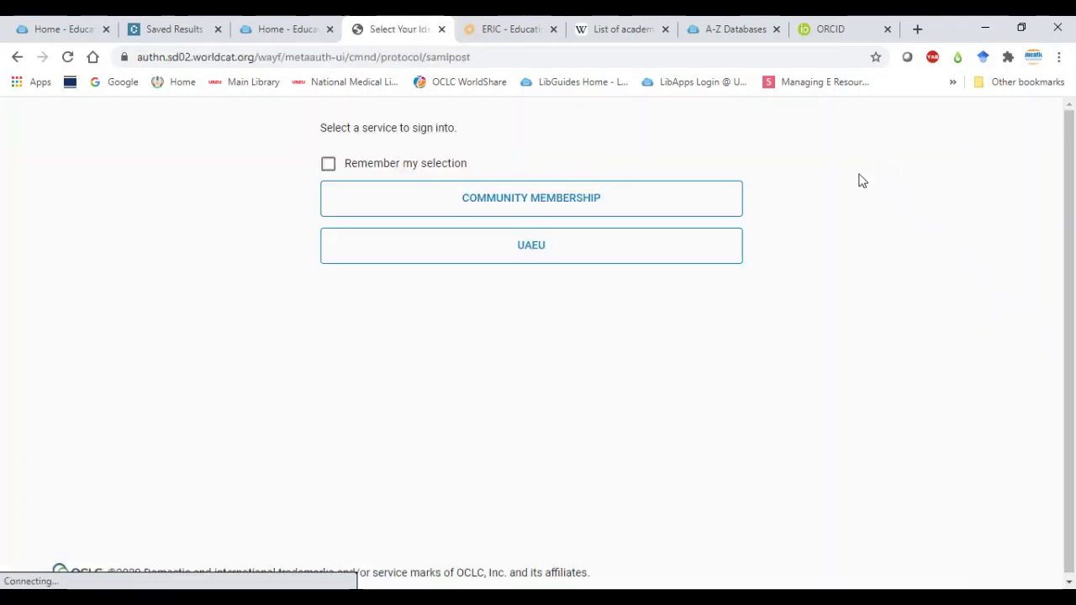
pyautogui.click(579, 252)
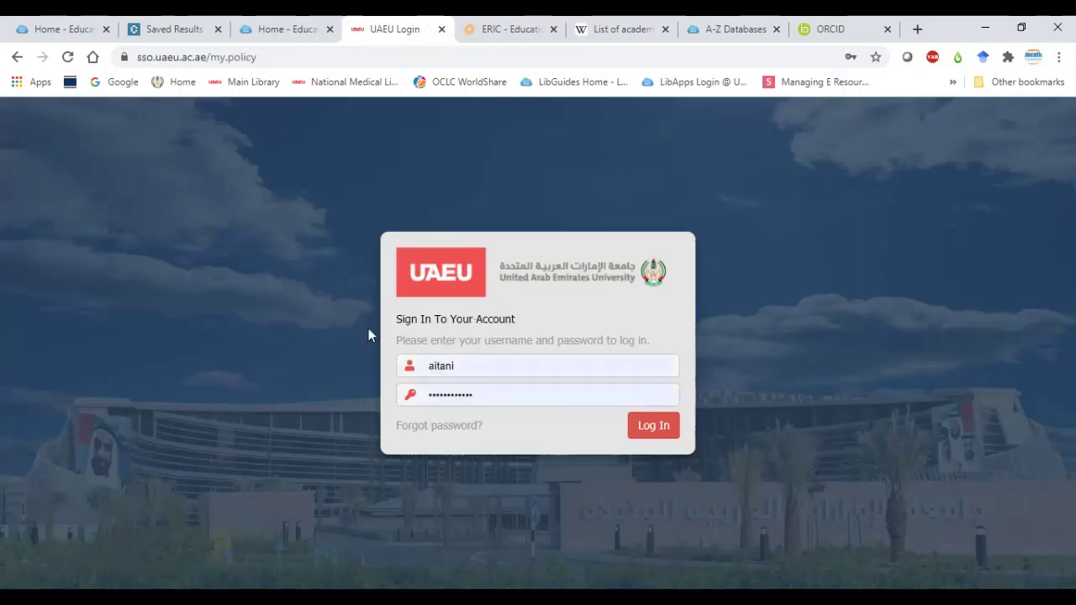
pyautogui.click(647, 430)
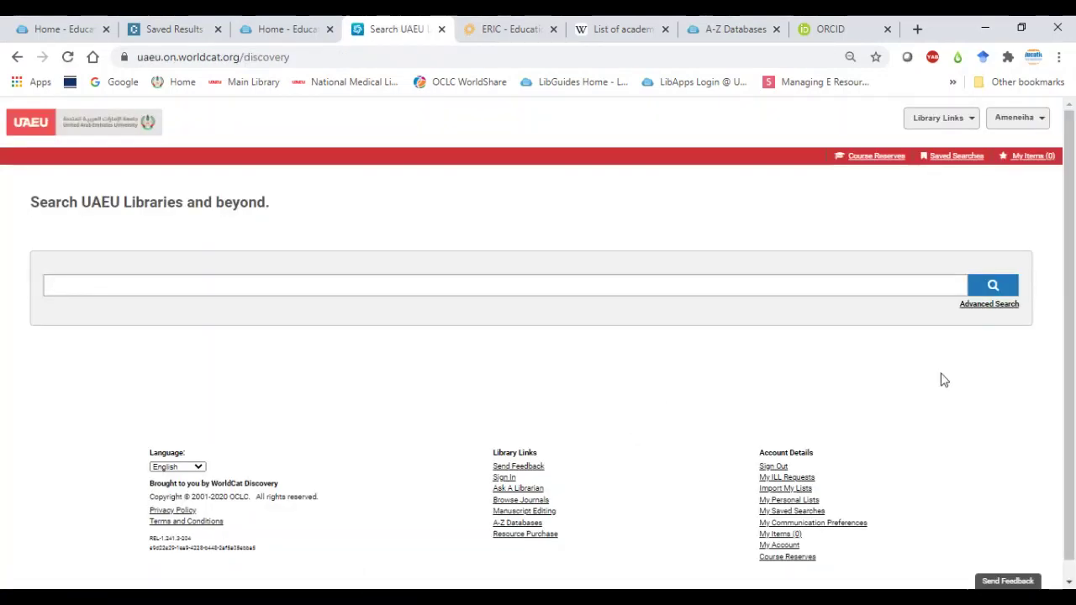
# Open the advanced search and look through the list of databases included in the search.
pyautogui.click(989, 305)
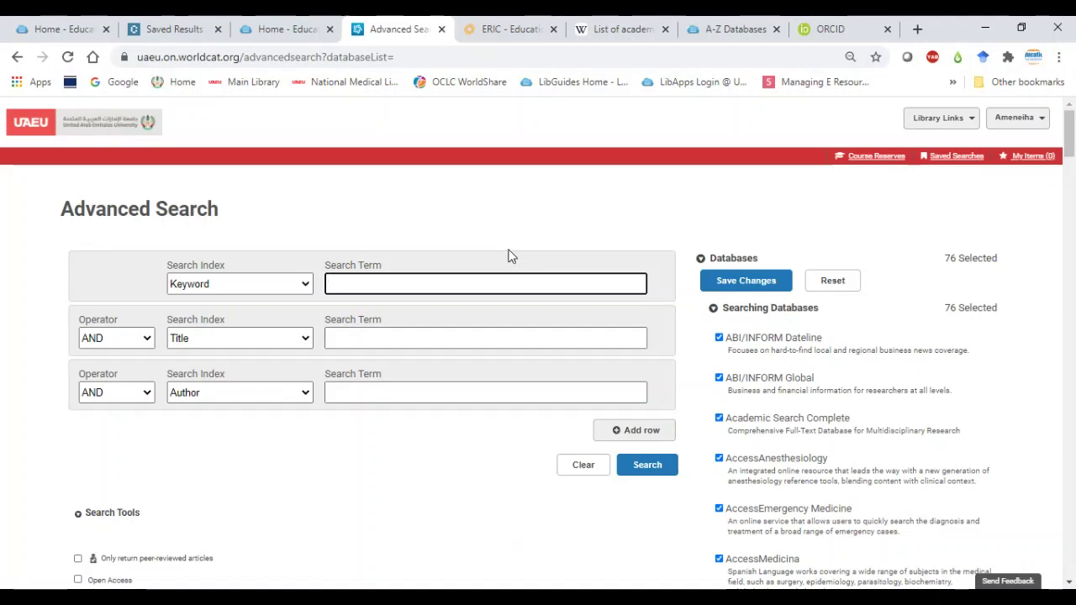
pyautogui.click(306, 286)
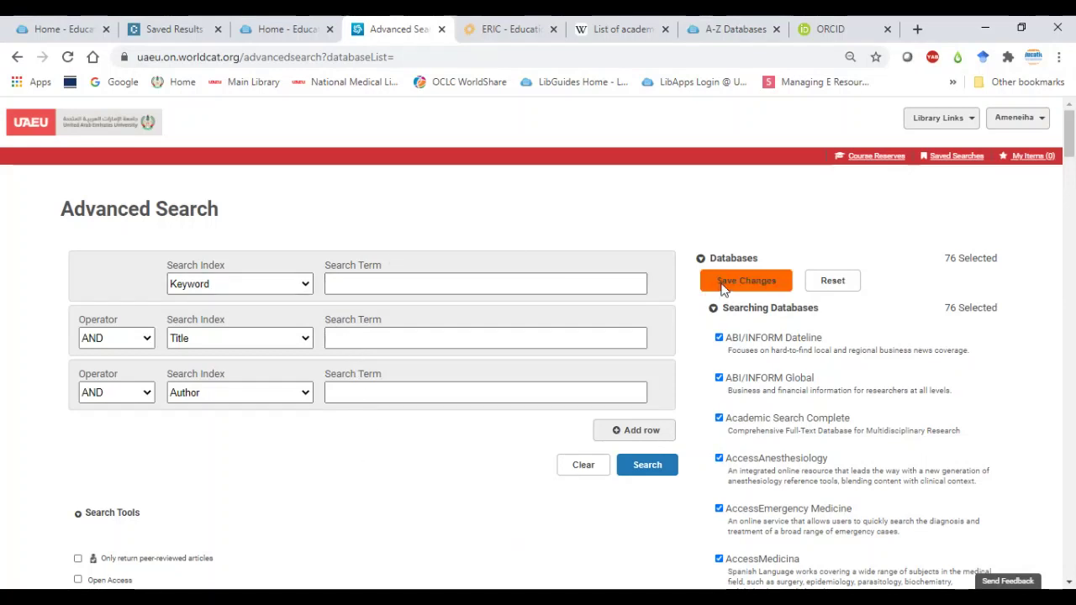
pyautogui.scroll(-1, 787, 258)
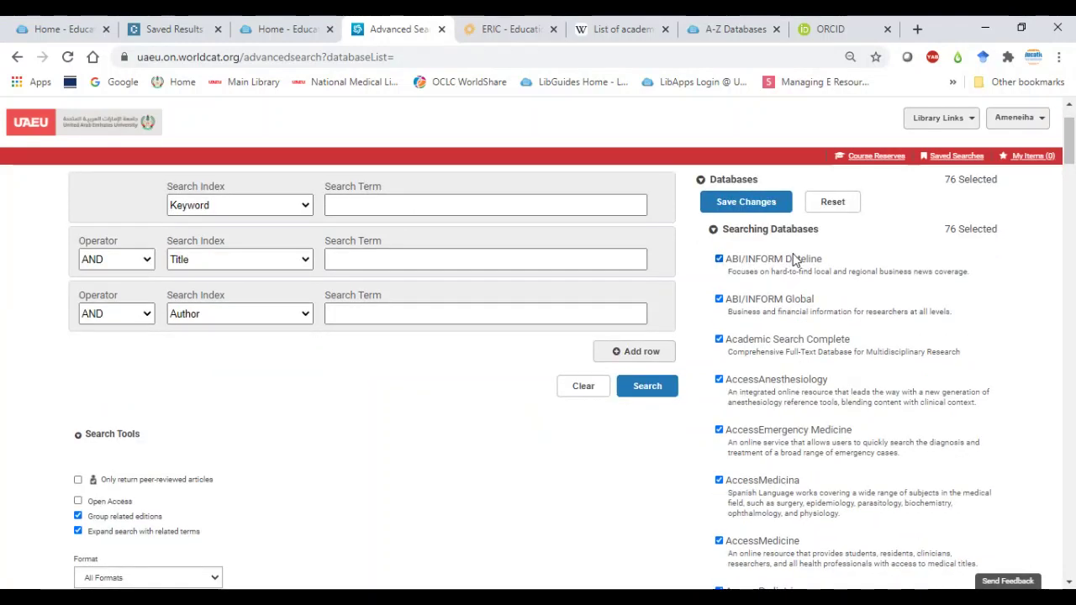
pyautogui.scroll(-3, 795, 259)
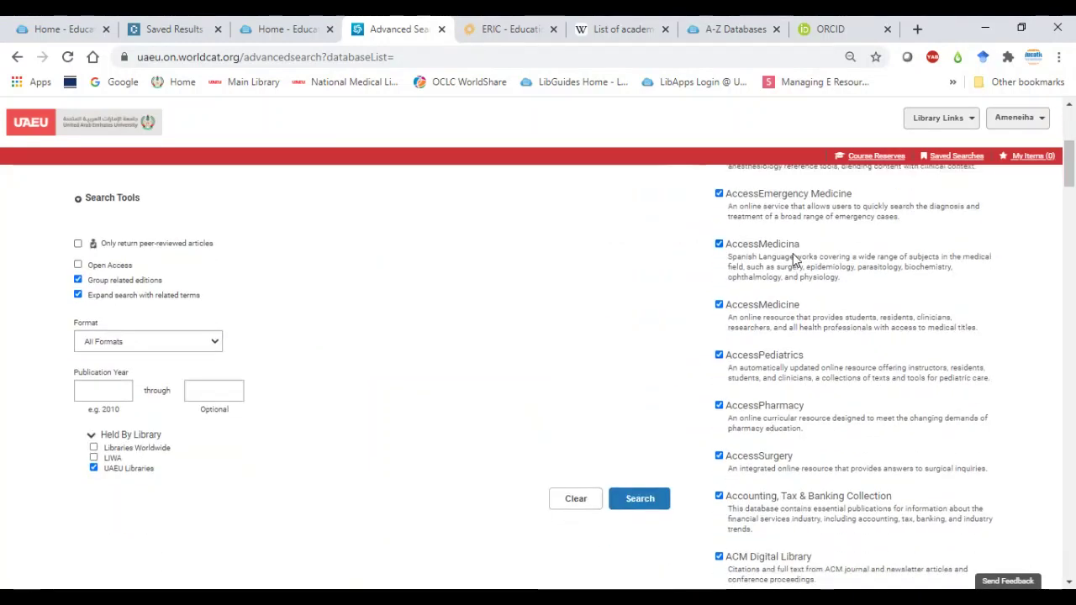
pyautogui.scroll(-4, 794, 261)
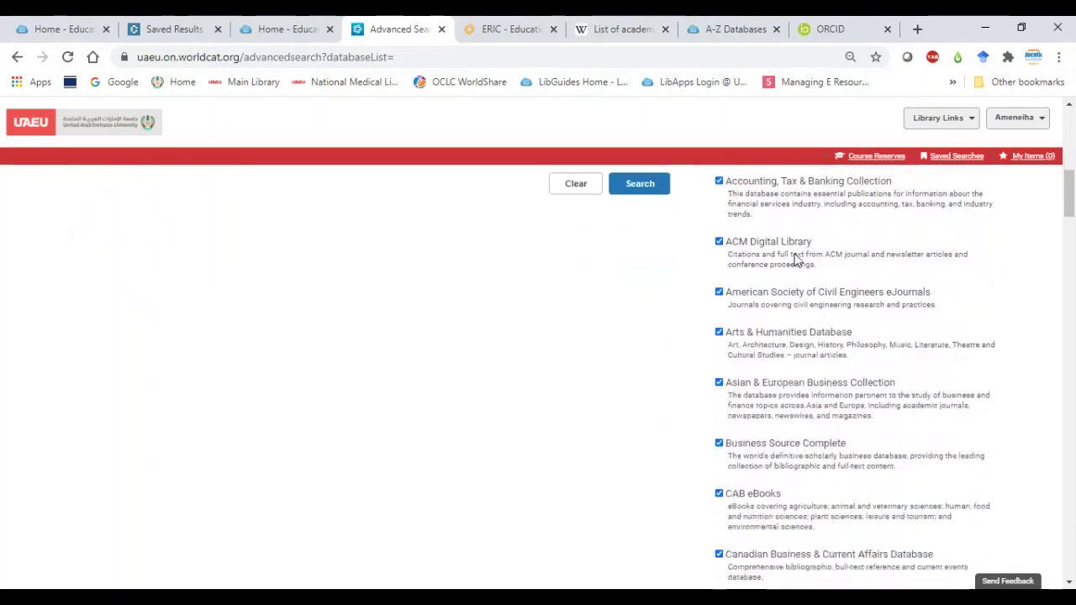
pyautogui.scroll(-2, 794, 260)
pyautogui.scroll(-1, 797, 261)
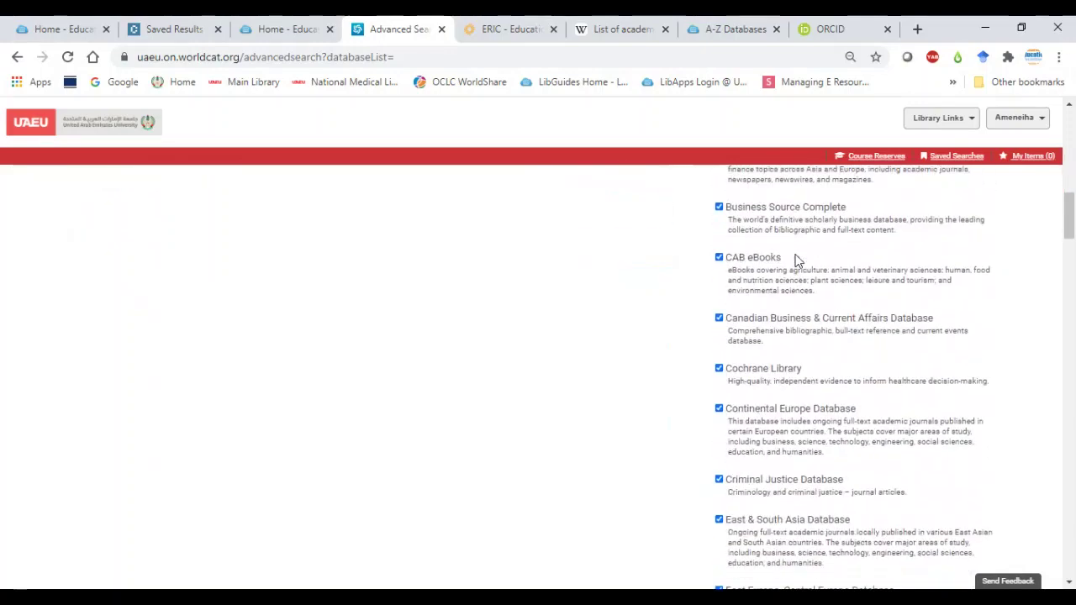
pyautogui.scroll(8, 797, 261)
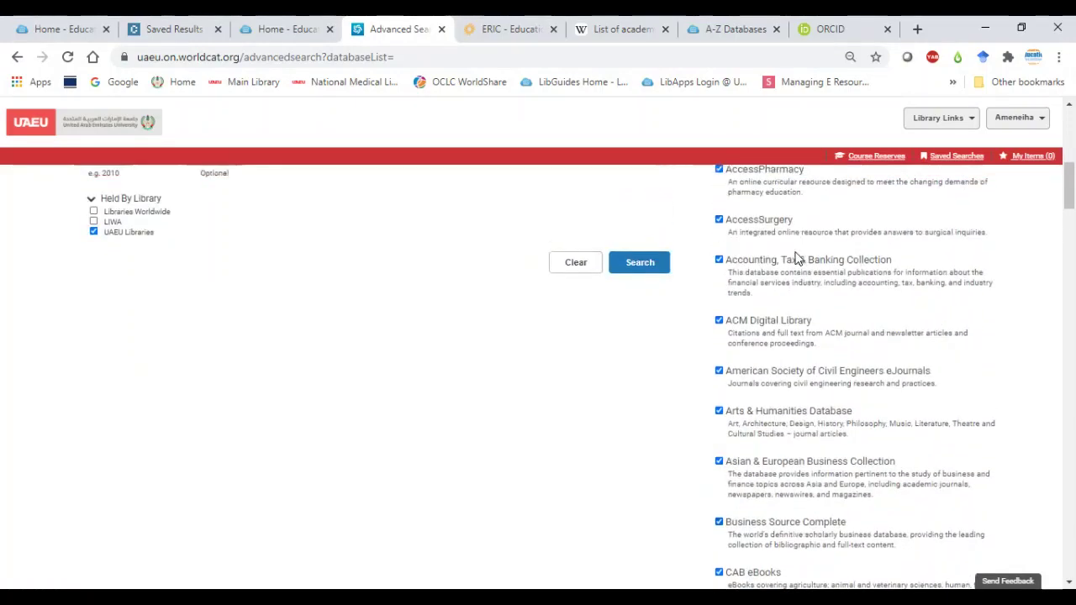
pyautogui.scroll(2, 797, 260)
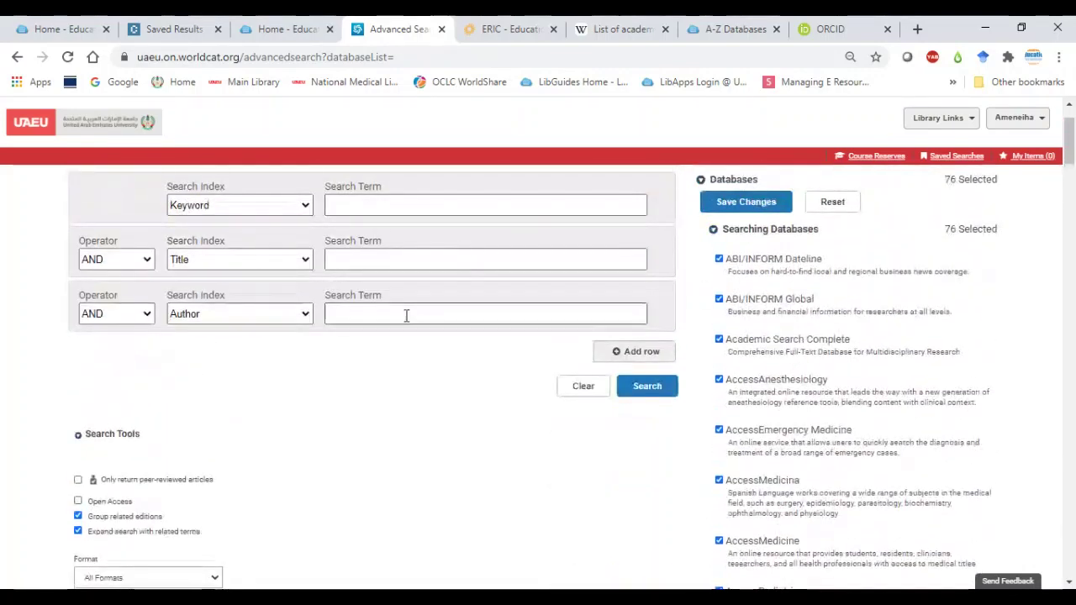
# Examine the database selection and the search tools for peer review, format, publication year and holding library.
pyautogui.click(345, 209)
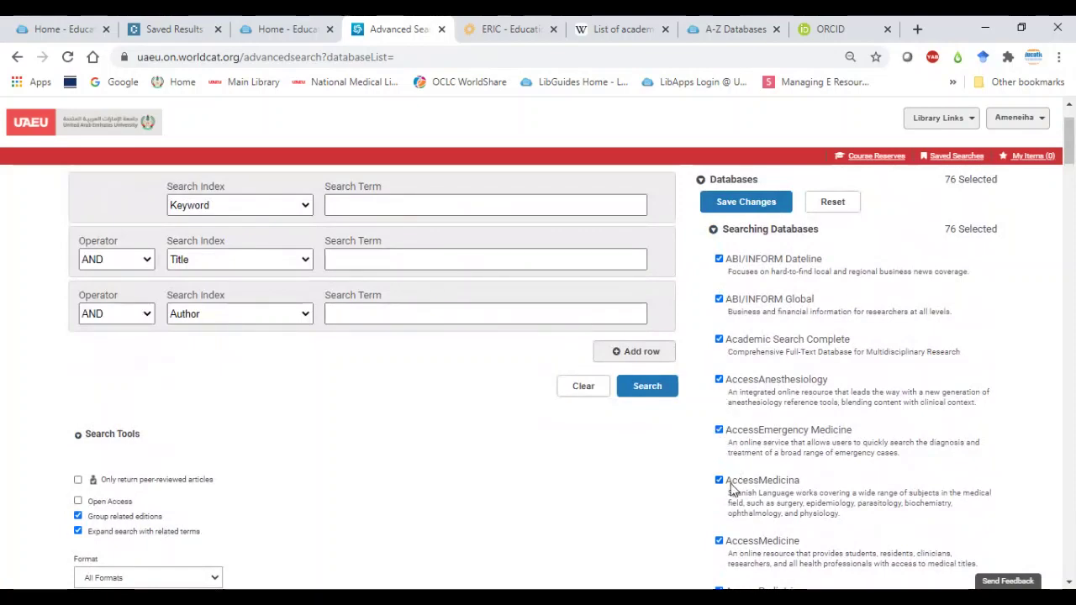
pyautogui.scroll(-1, 734, 525)
pyautogui.scroll(-1, 734, 525)
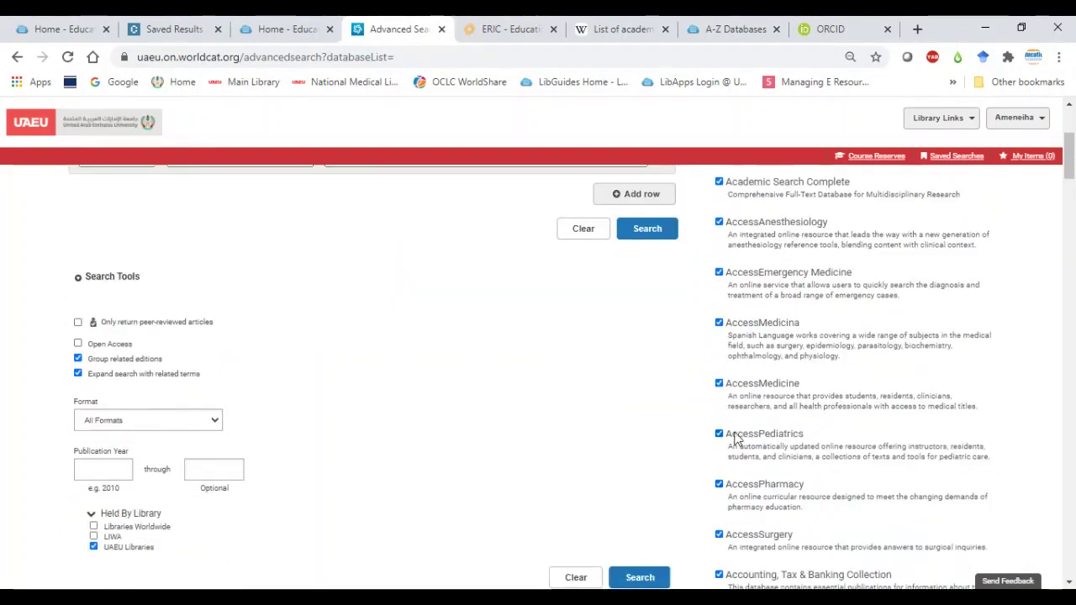
pyautogui.click(720, 385)
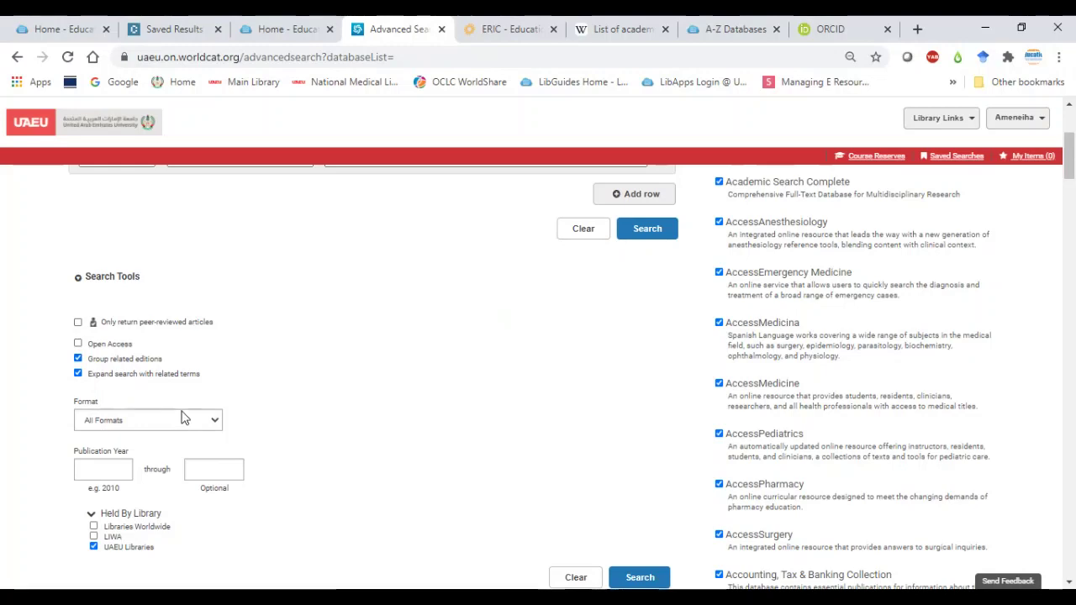
pyautogui.scroll(-2, 183, 418)
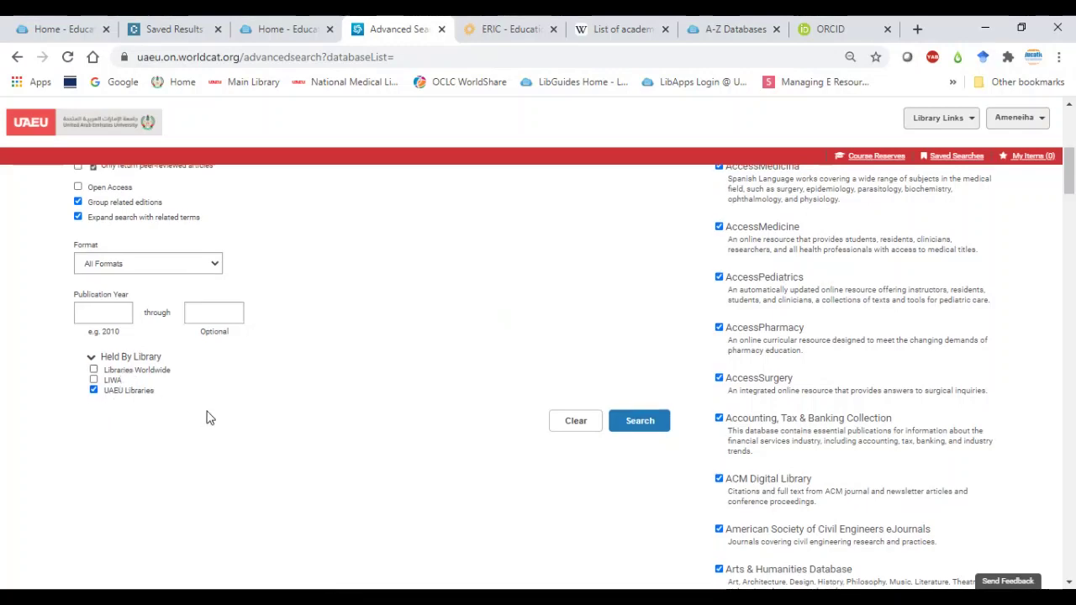
pyautogui.scroll(5, 210, 418)
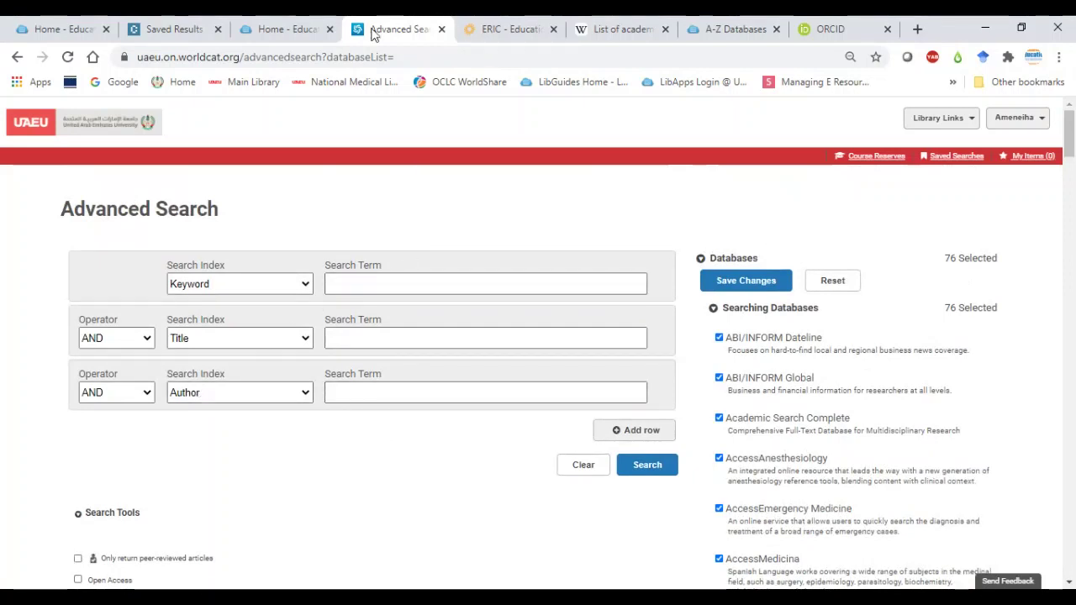
pyautogui.click(290, 30)
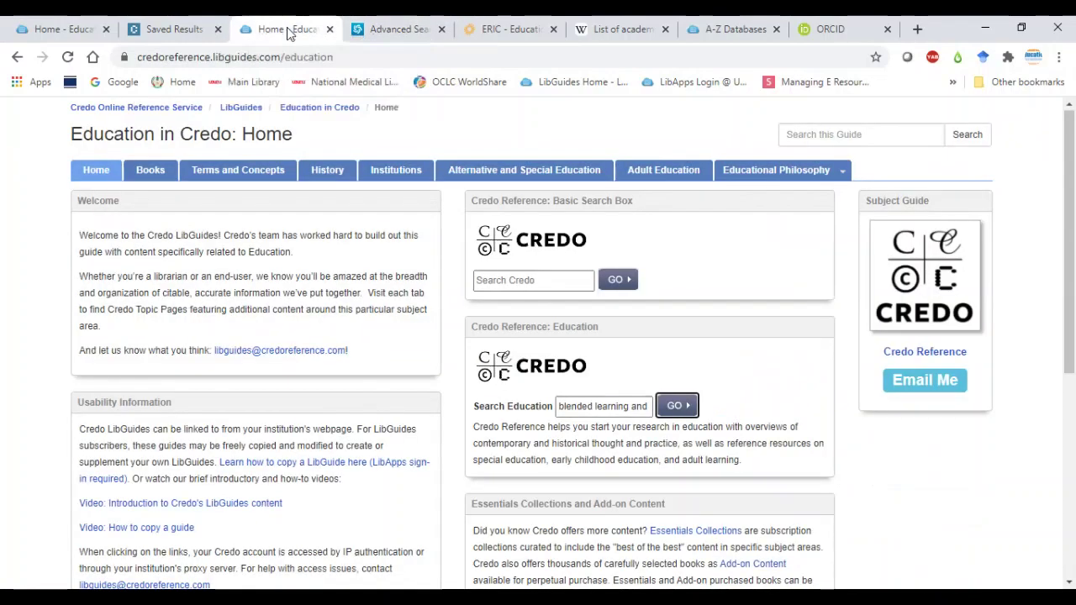
pyautogui.click(373, 32)
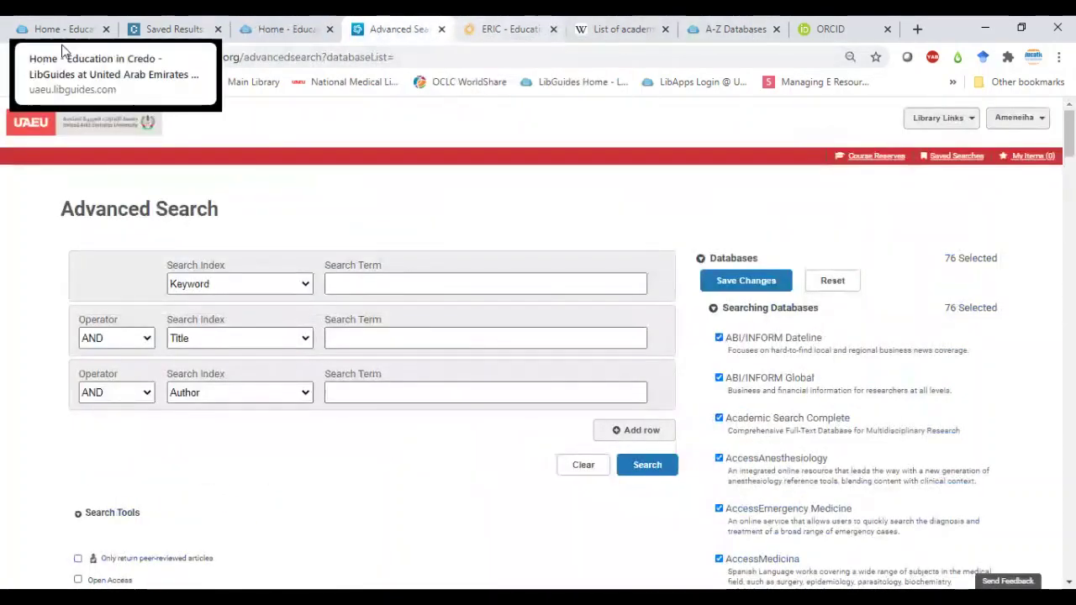
pyautogui.click(51, 29)
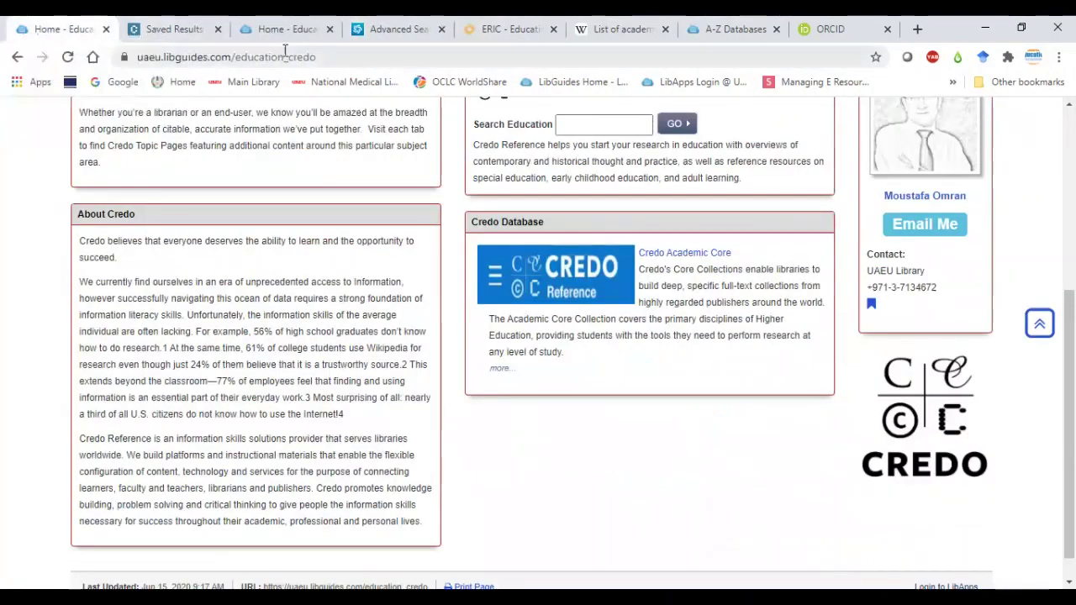
pyautogui.click(281, 30)
pyautogui.click(389, 30)
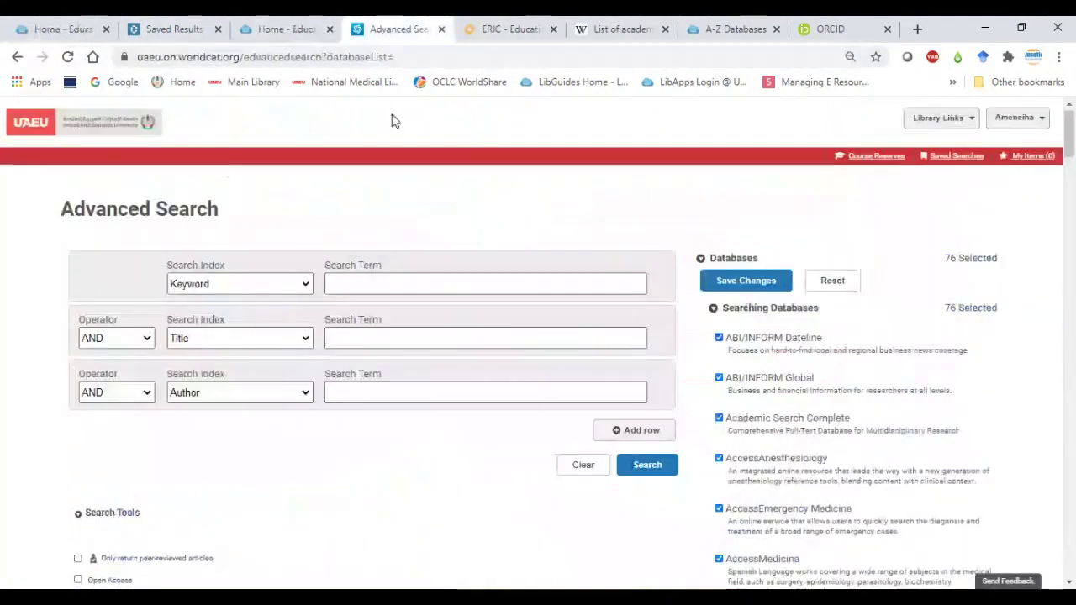
# Run an advanced search for the keyword "education" combined by AND with the title "covid 19".
pyautogui.click(387, 275)
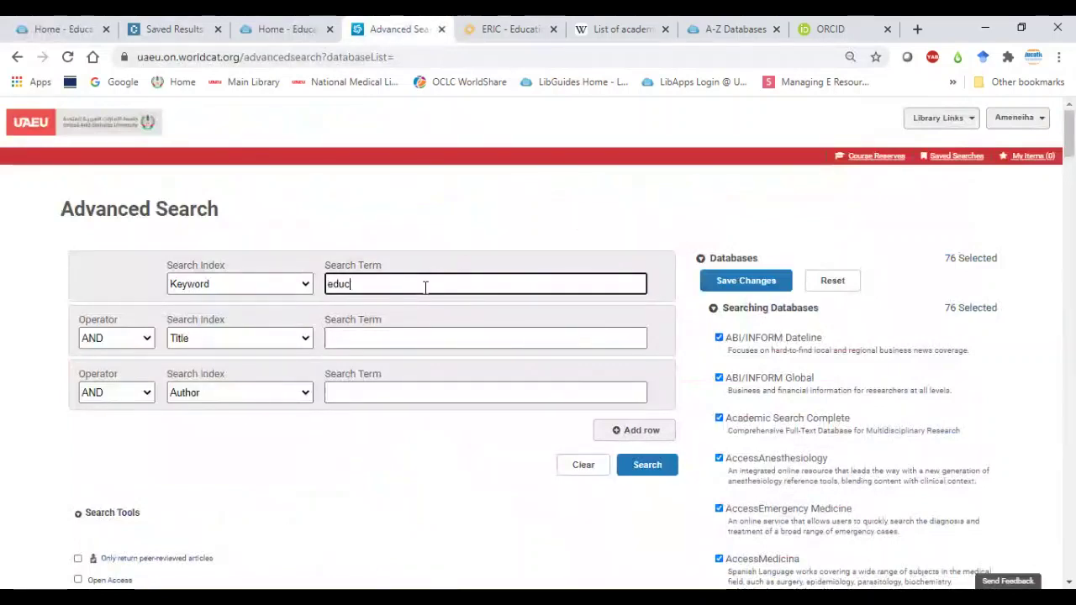
pyautogui.write('education')
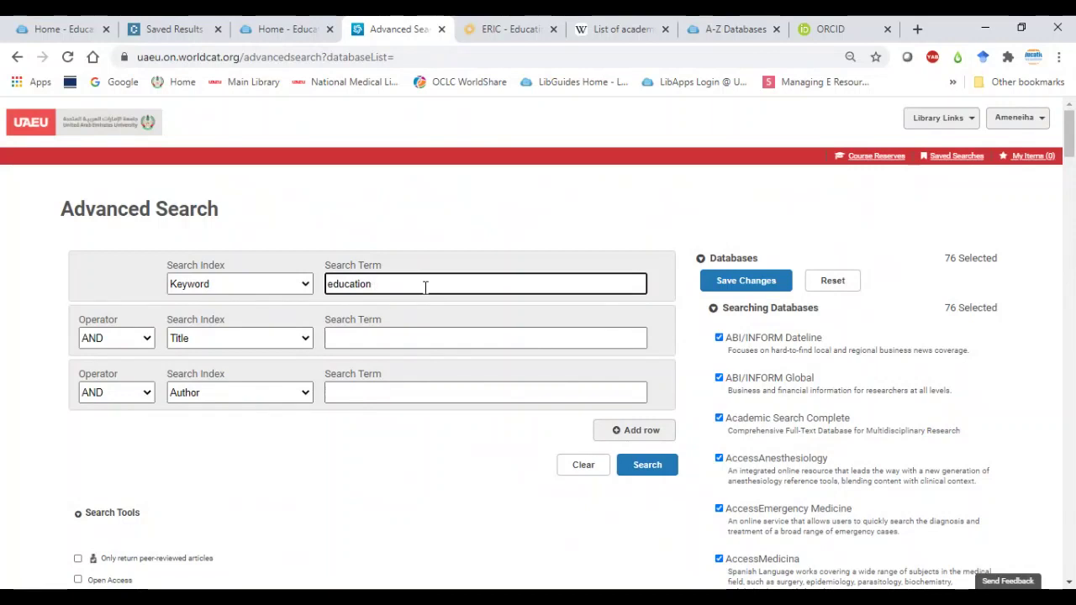
pyautogui.click(402, 339)
pyautogui.write('c')
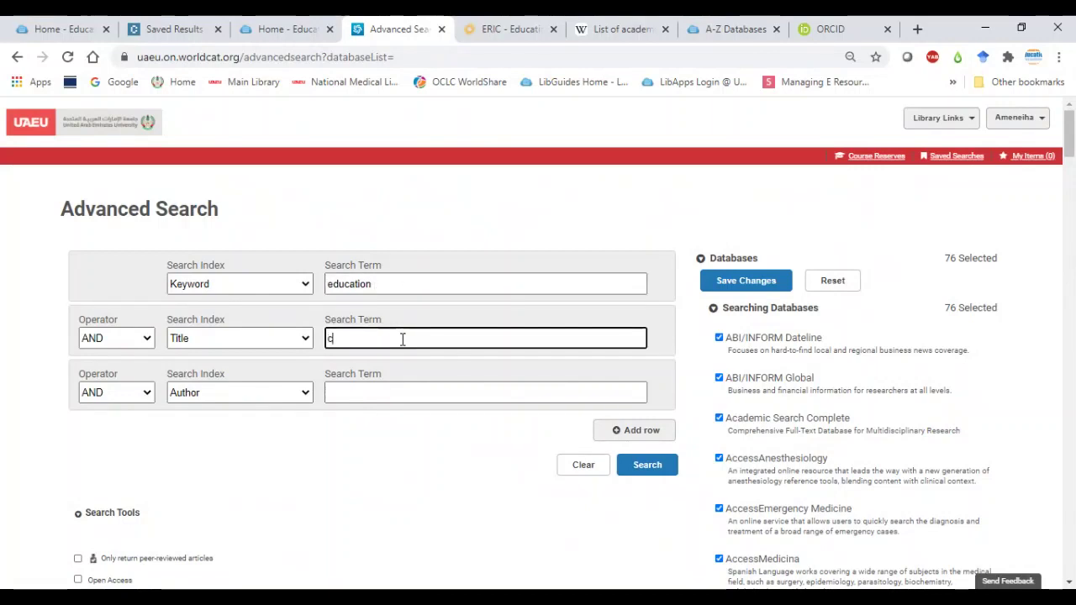
pyautogui.write('ovid')
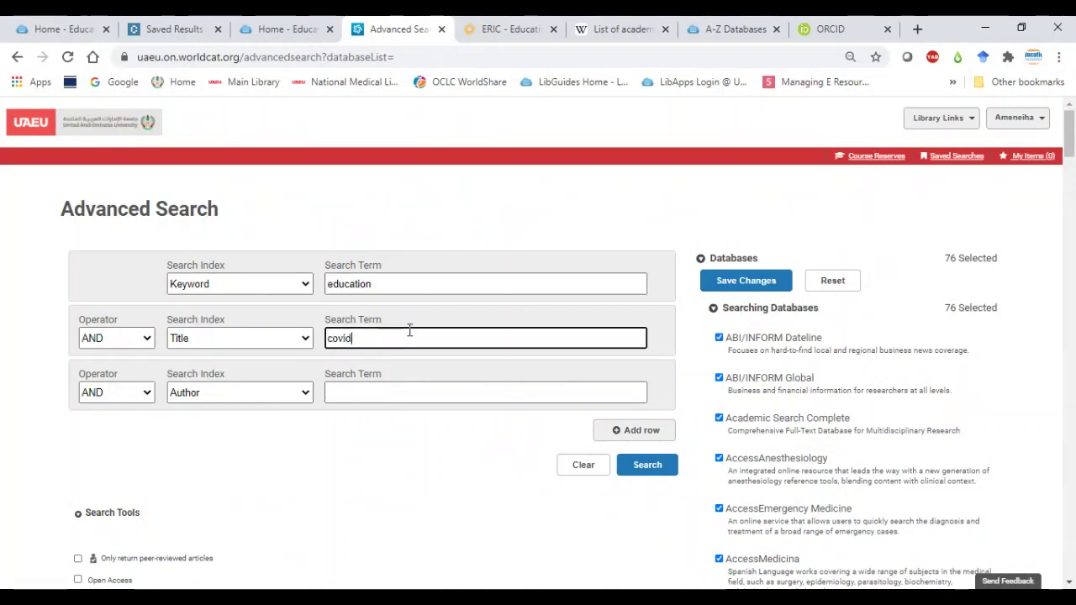
pyautogui.write(' 19')
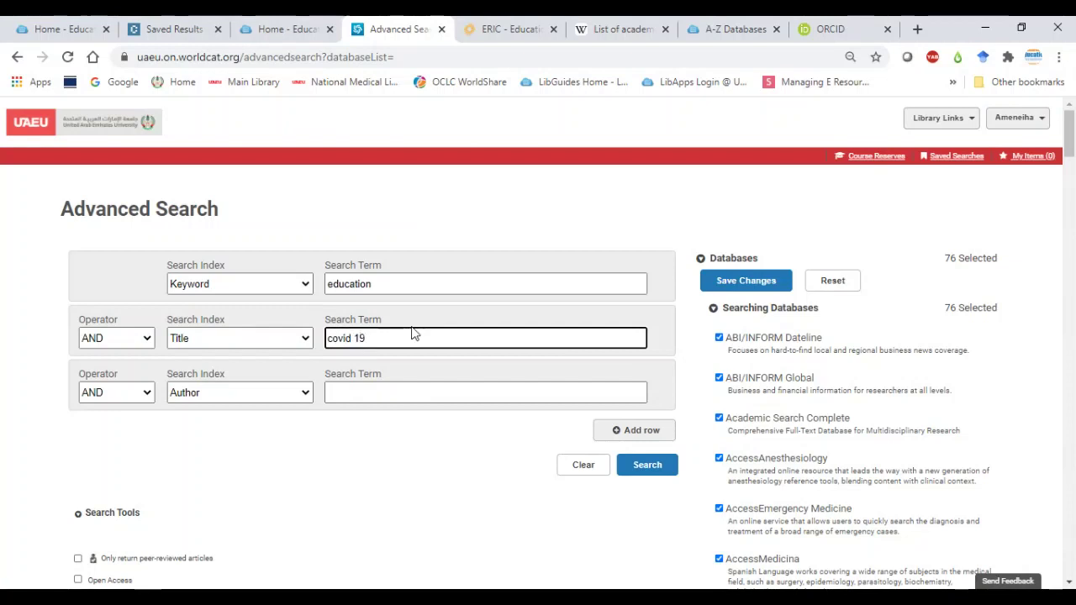
pyautogui.click(630, 468)
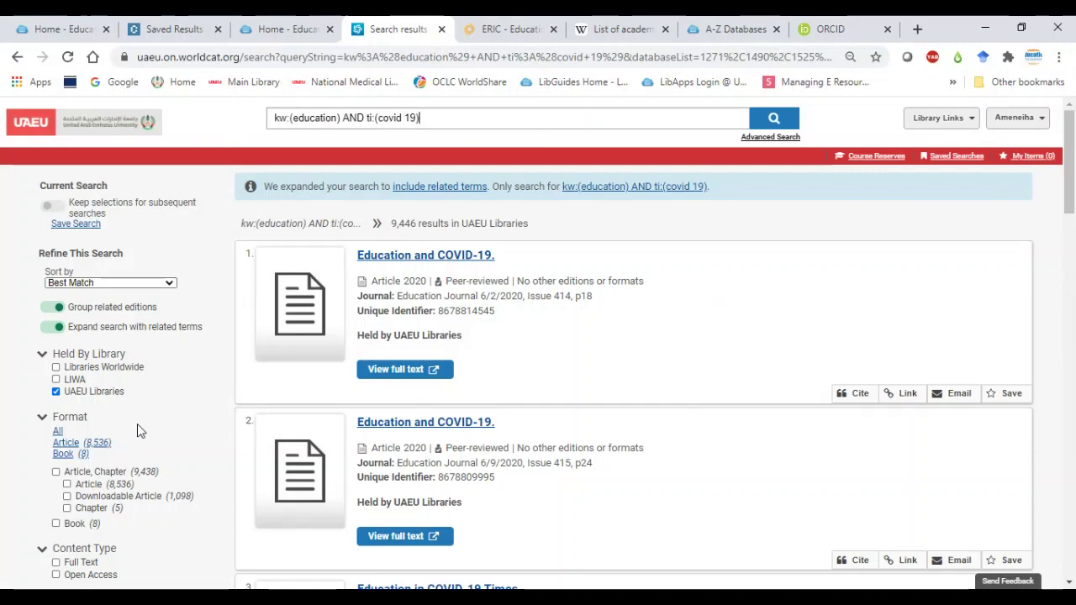
# Limit the results to the Article format and view the details and availability of the first result, "Education and COVID-19.".
pyautogui.click(66, 485)
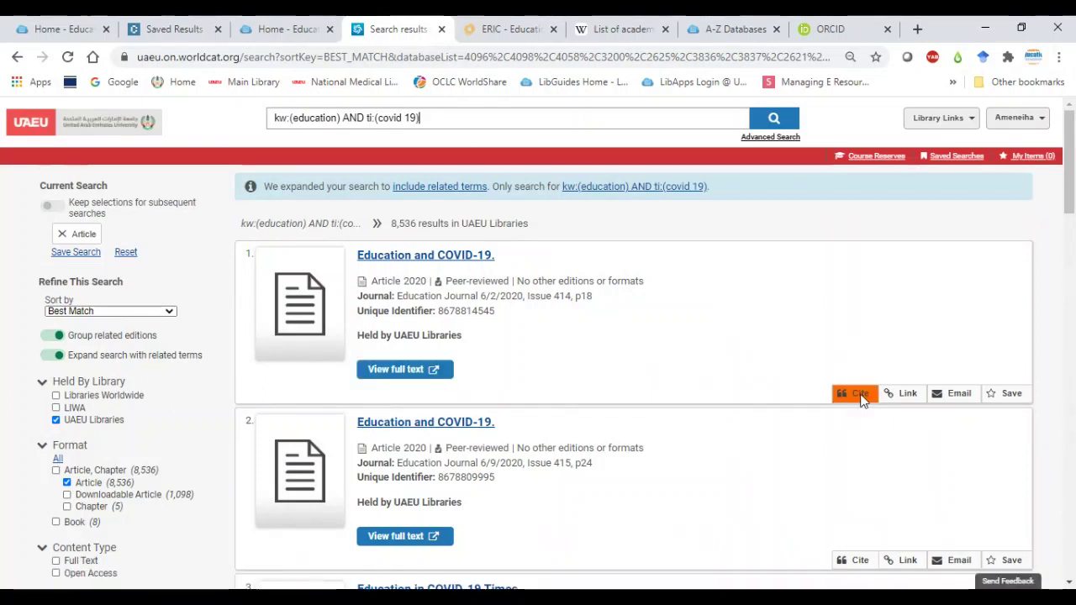
pyautogui.click(432, 257)
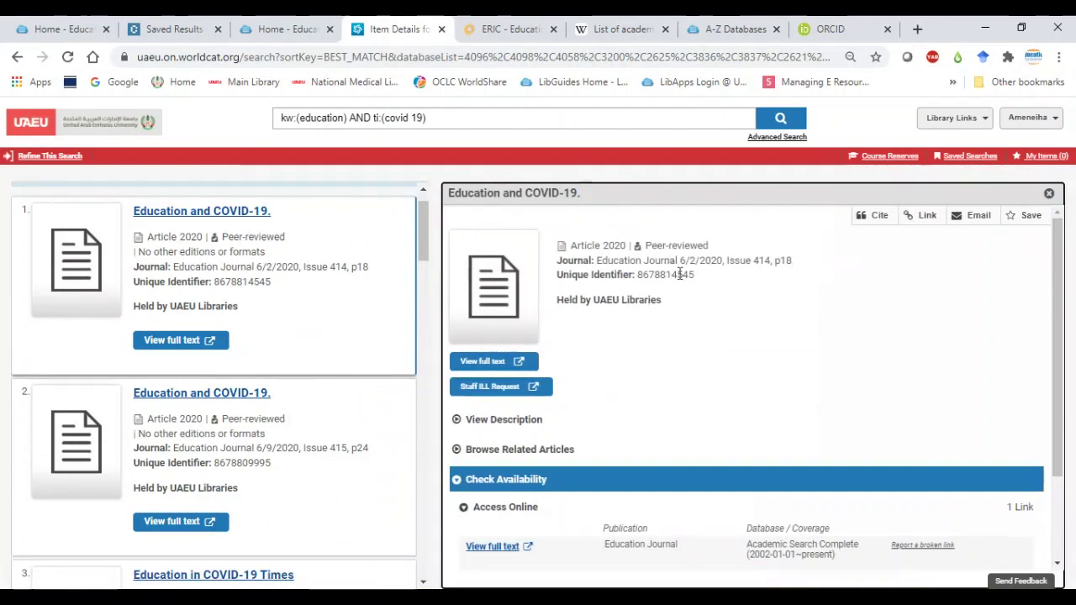
pyautogui.scroll(-1, 695, 299)
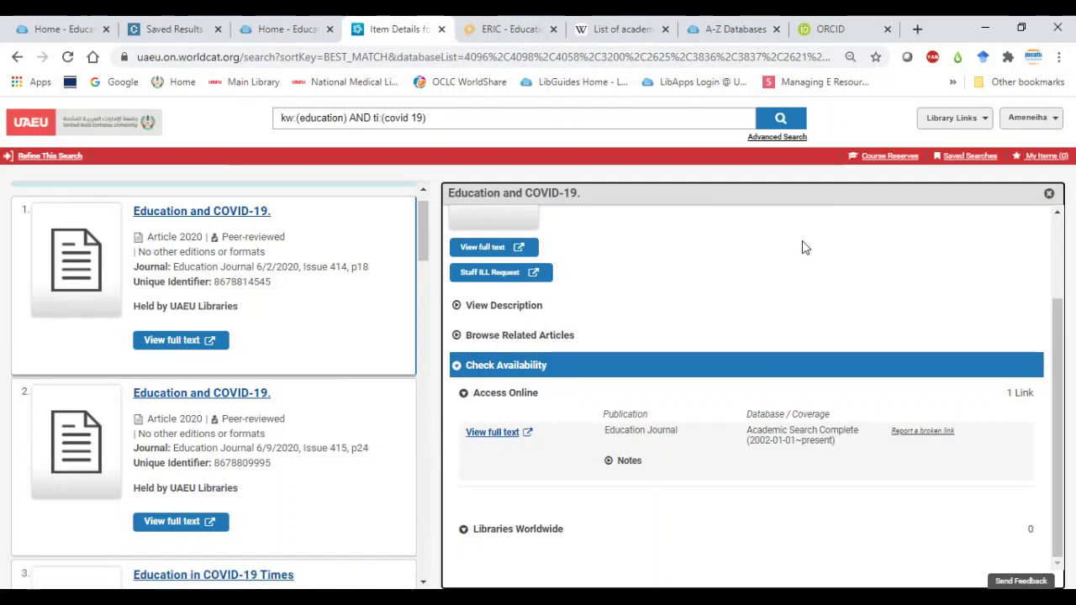
pyautogui.scroll(1, 812, 272)
pyautogui.scroll(1, 814, 271)
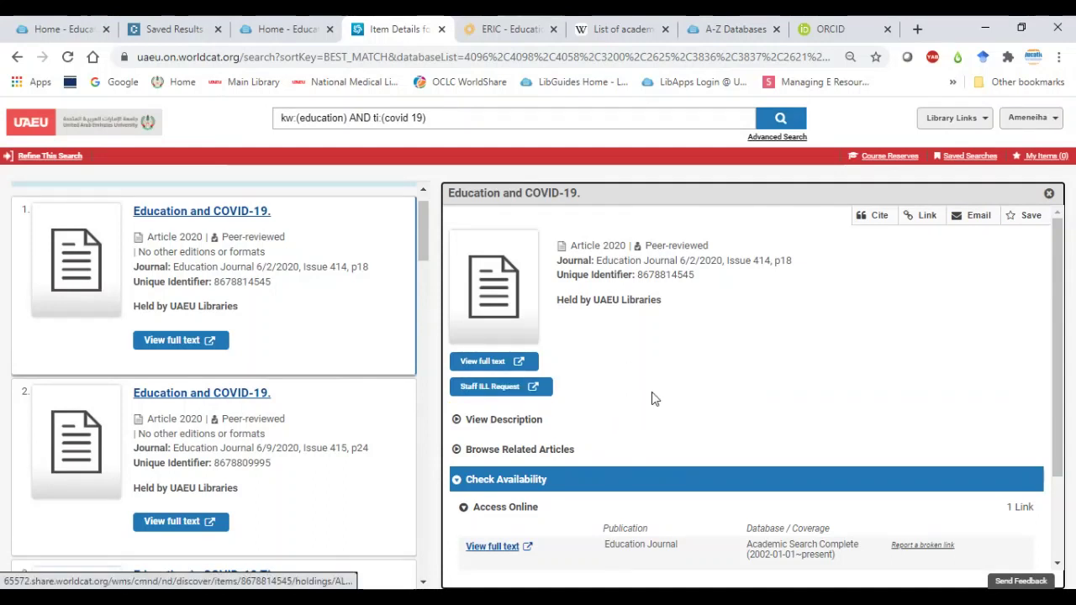
# View the description of the article "Education and COVID-19." and open its full text through Academic Search Complete.
pyautogui.click(535, 419)
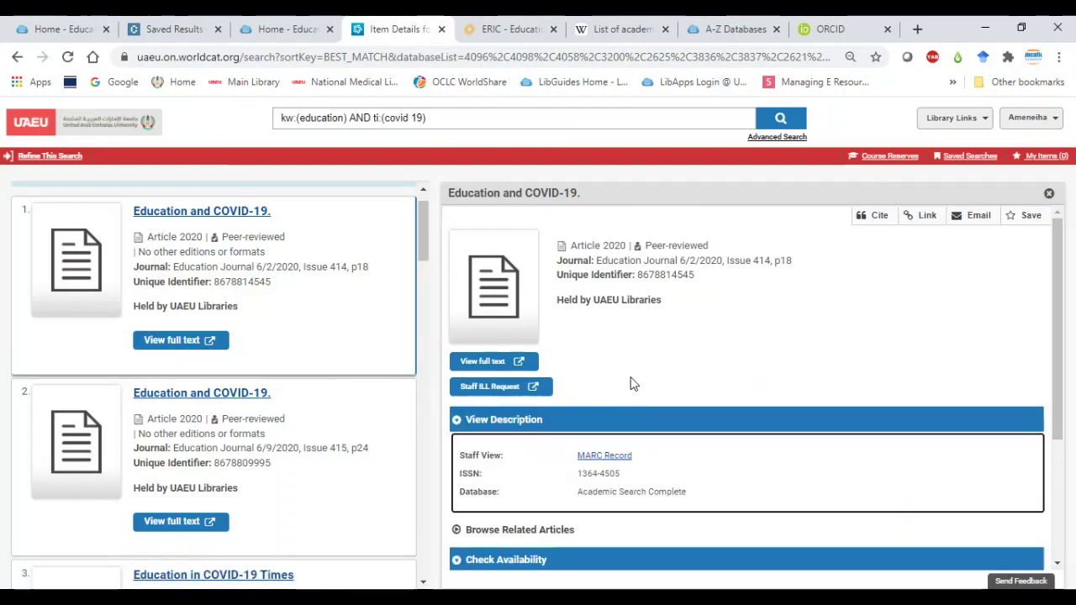
pyautogui.click(634, 378)
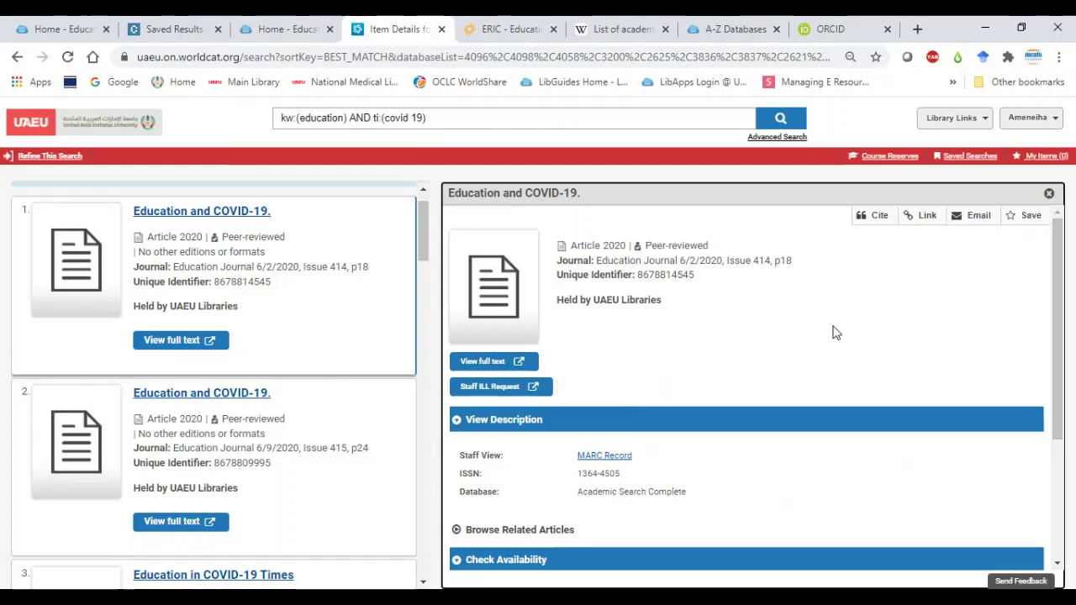
pyautogui.scroll(-2, 830, 319)
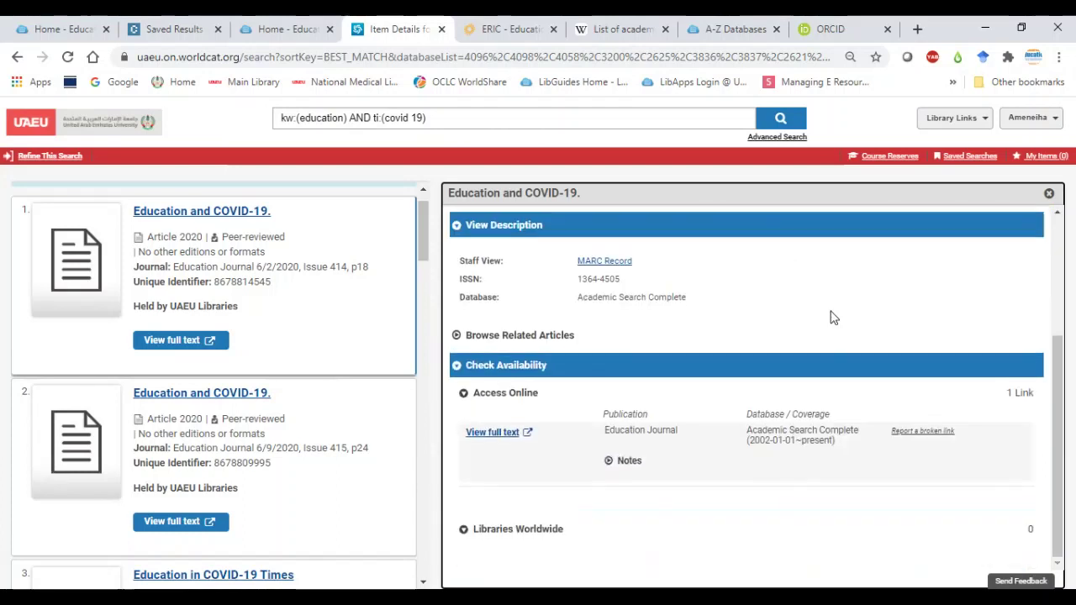
pyautogui.click(475, 436)
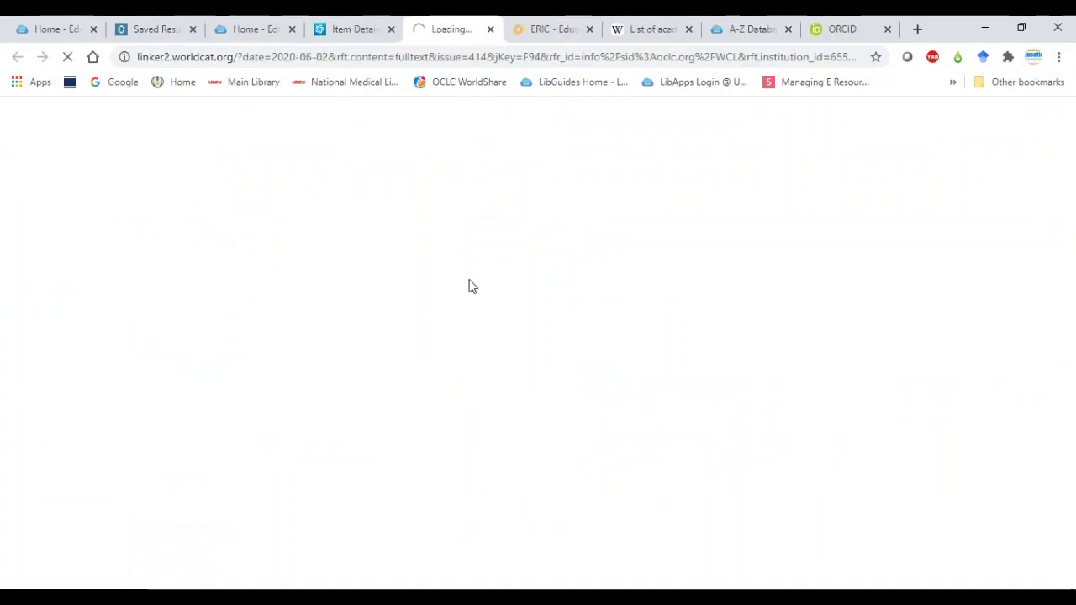
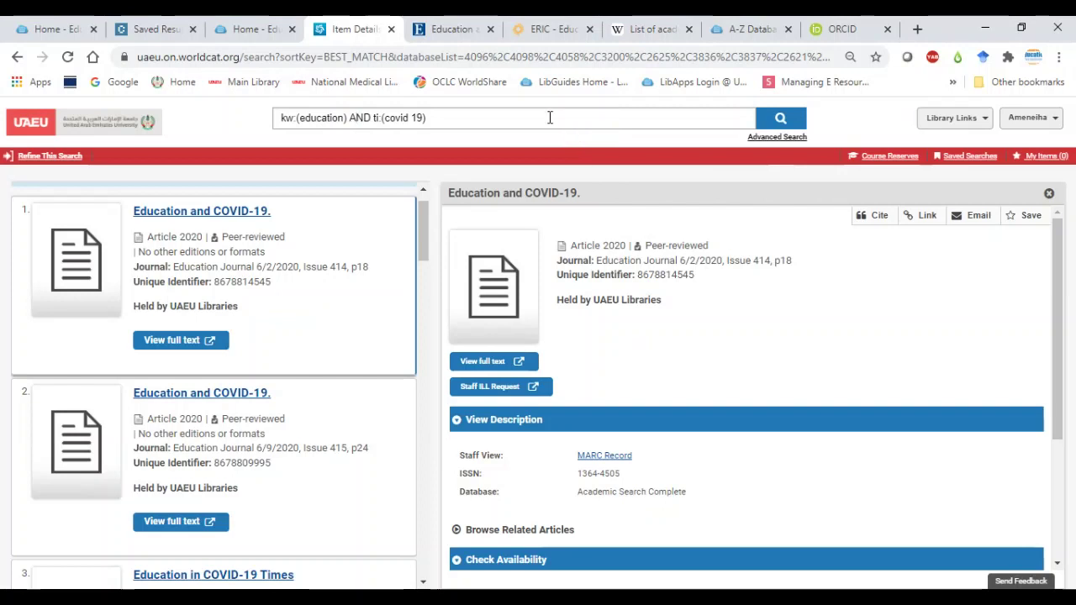
# Go to the Main Library homepage, open the catalogue search from its resources, and bring up the A-Z Databases collection list.
pyautogui.click(93, 132)
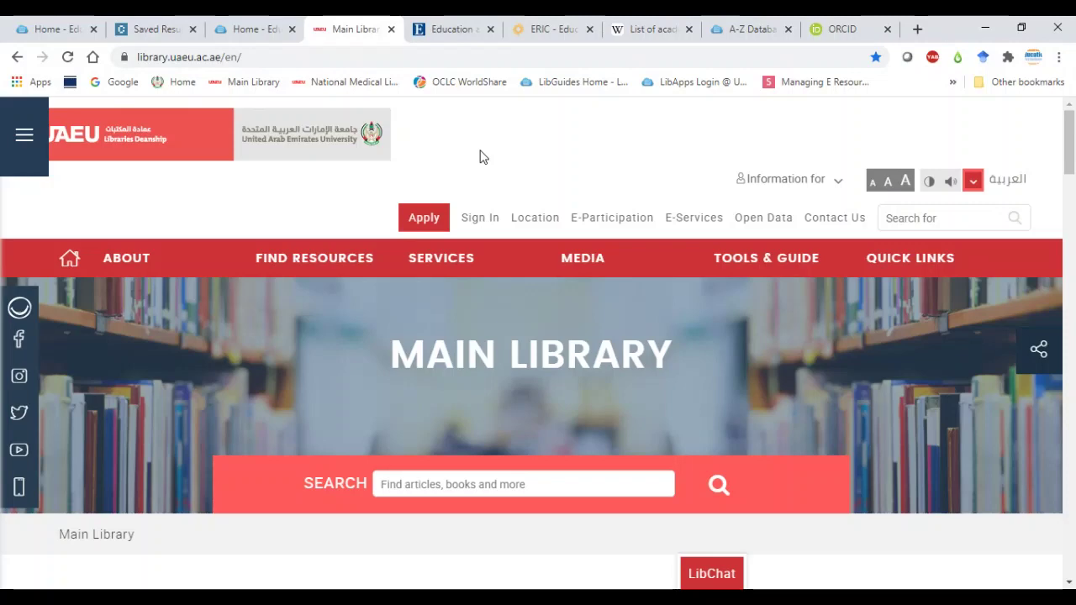
pyautogui.moveTo(340, 265)
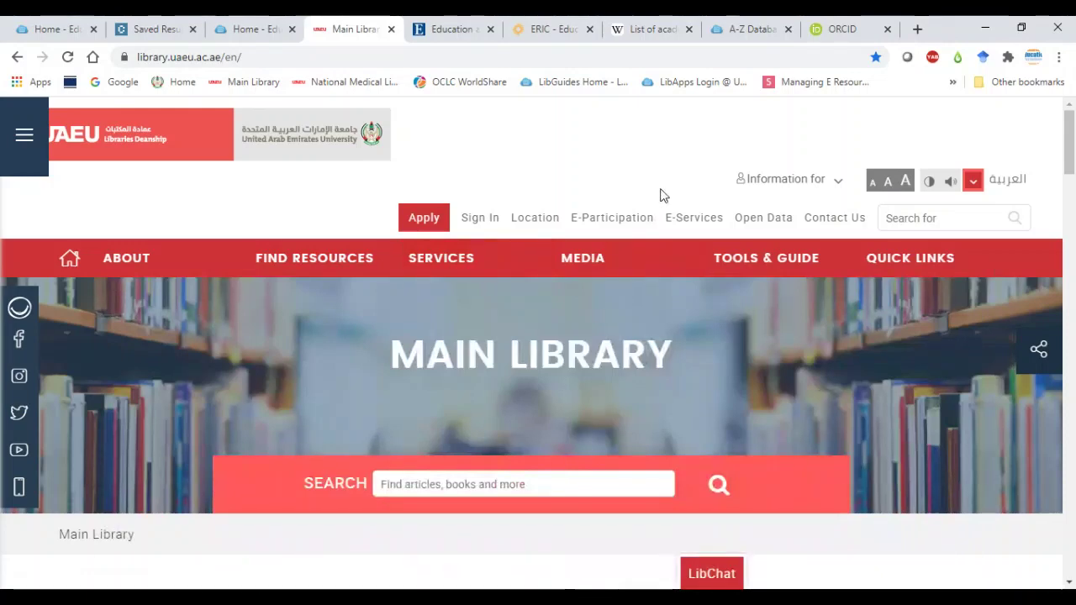
pyautogui.scroll(-2, 1013, 432)
pyautogui.scroll(2, 1004, 432)
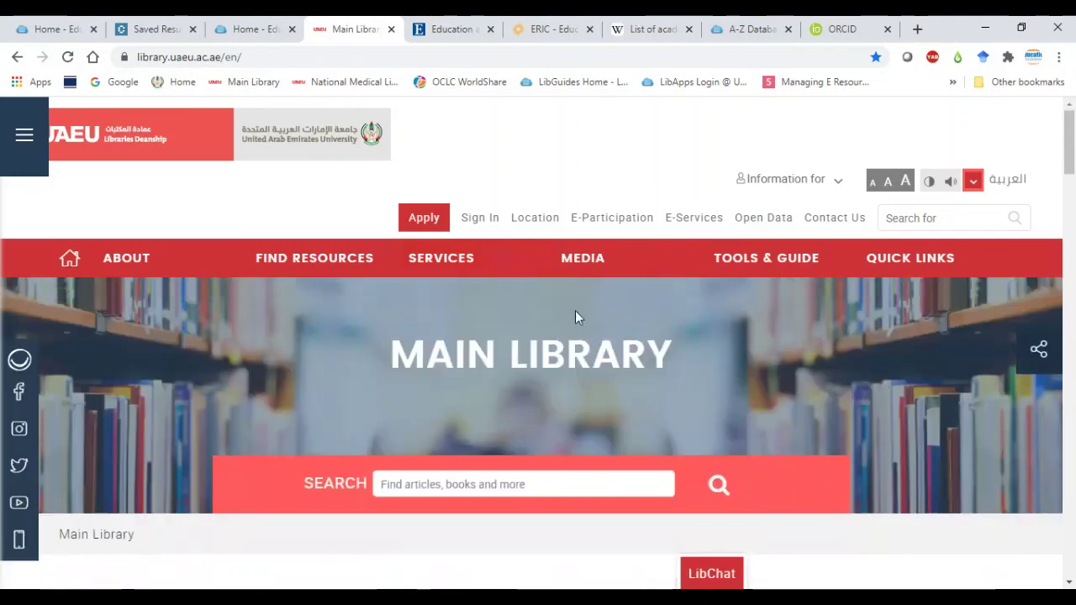
pyautogui.moveTo(408, 269)
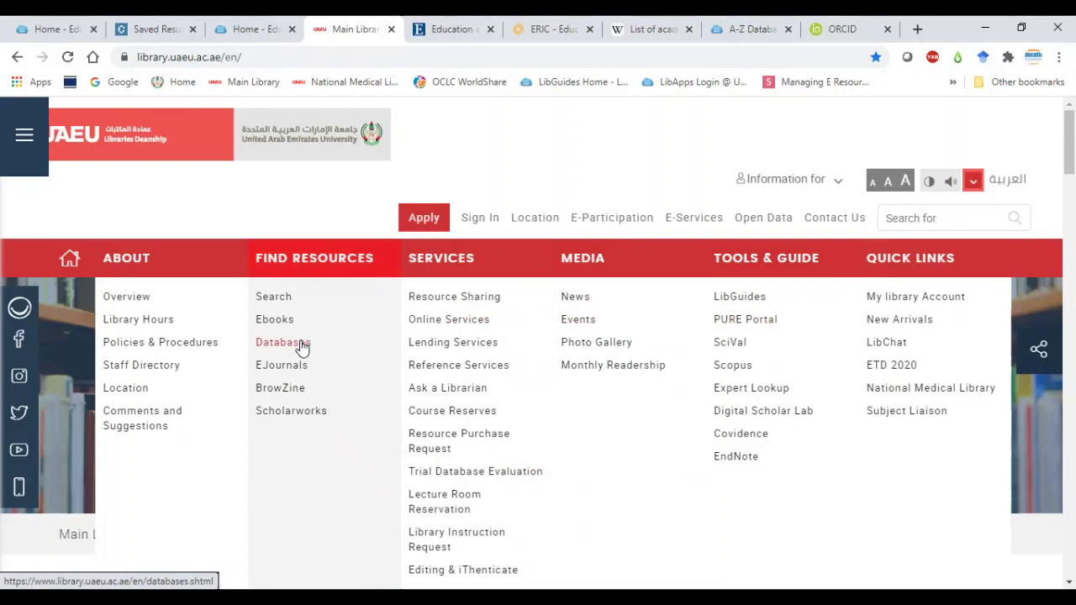
pyautogui.click(276, 300)
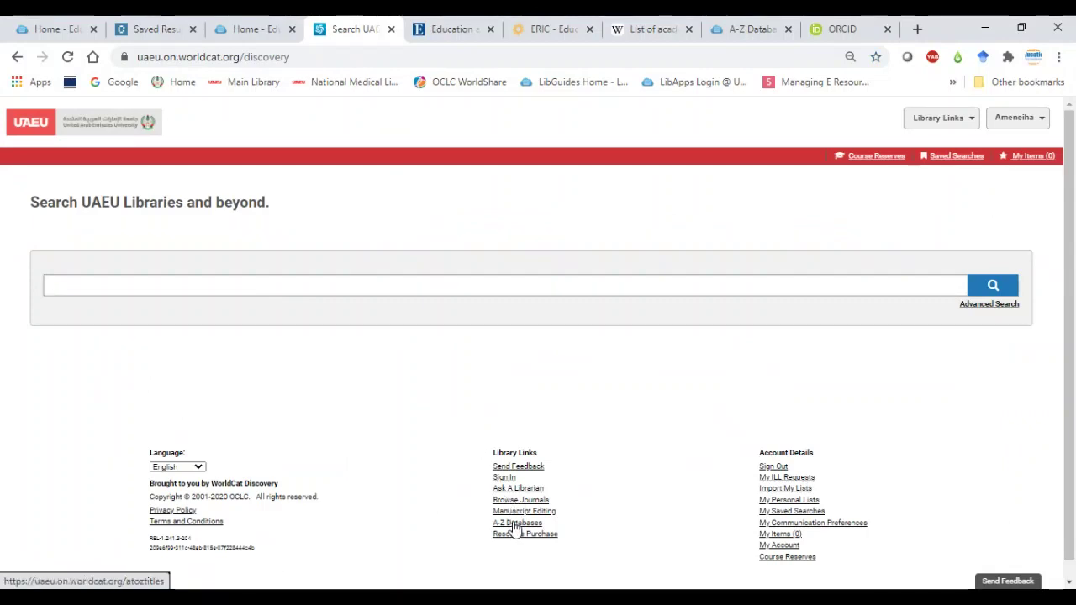
pyautogui.click(515, 525)
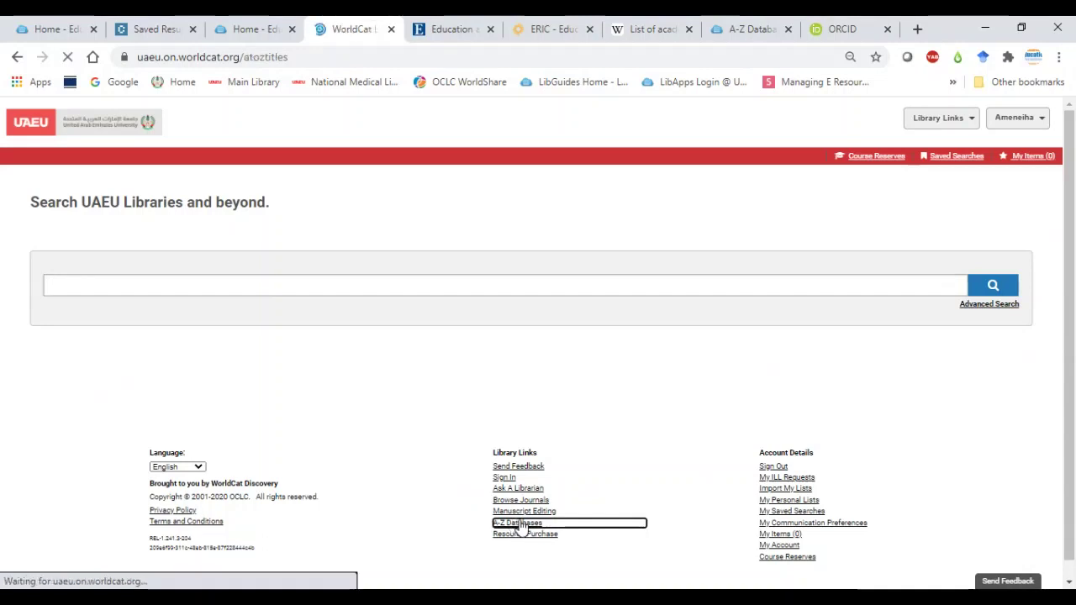
pyautogui.scroll(-5, 275, 307)
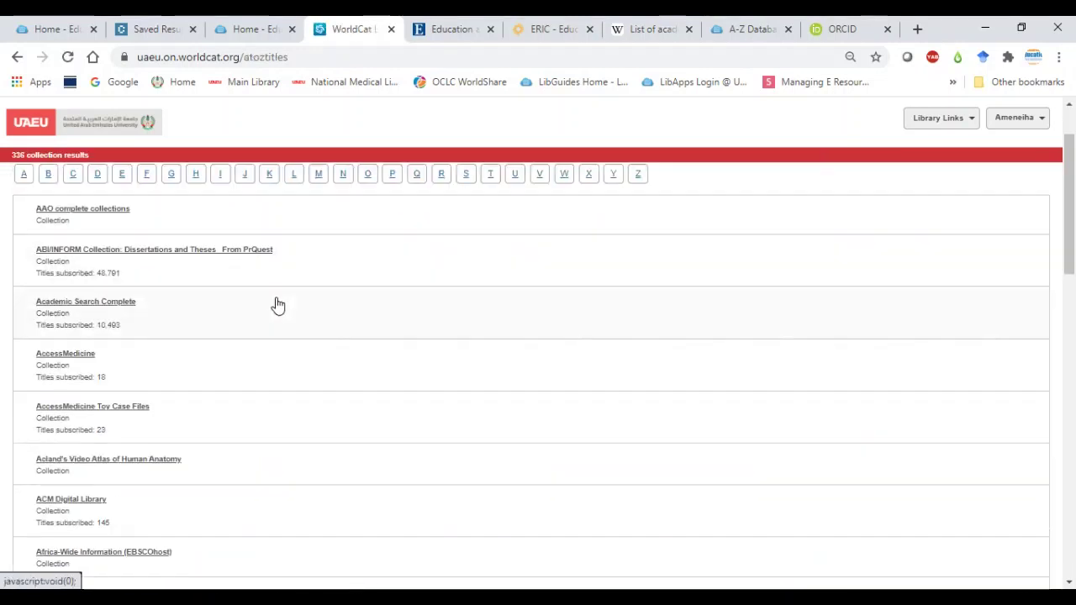
pyautogui.scroll(5, 279, 305)
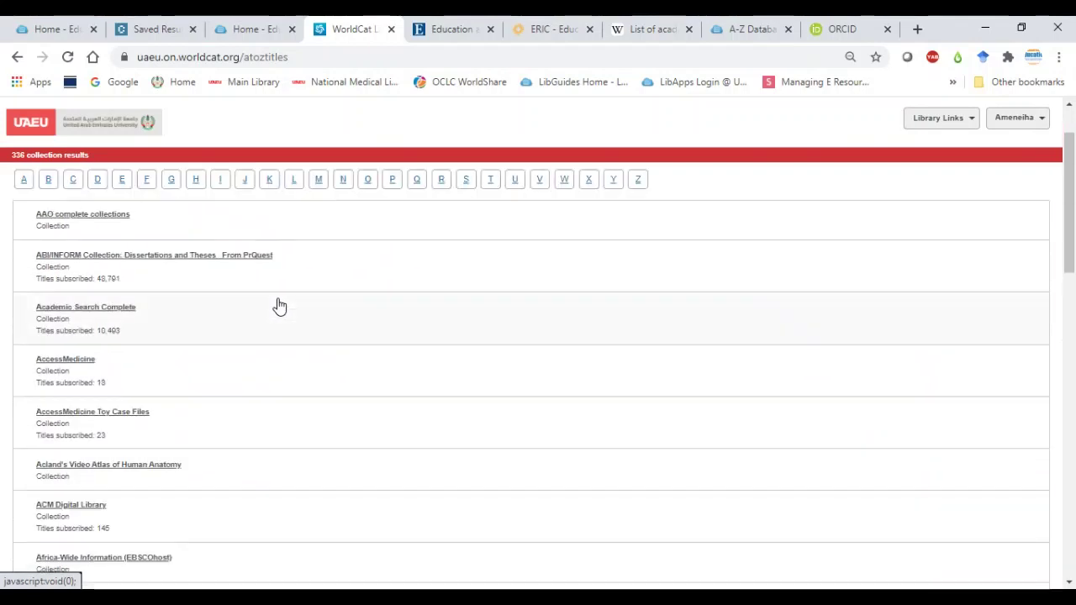
# Open the Academic Search Complete collection directly at its provider EBSCOhost and switch to Advanced Search.
pyautogui.click(115, 311)
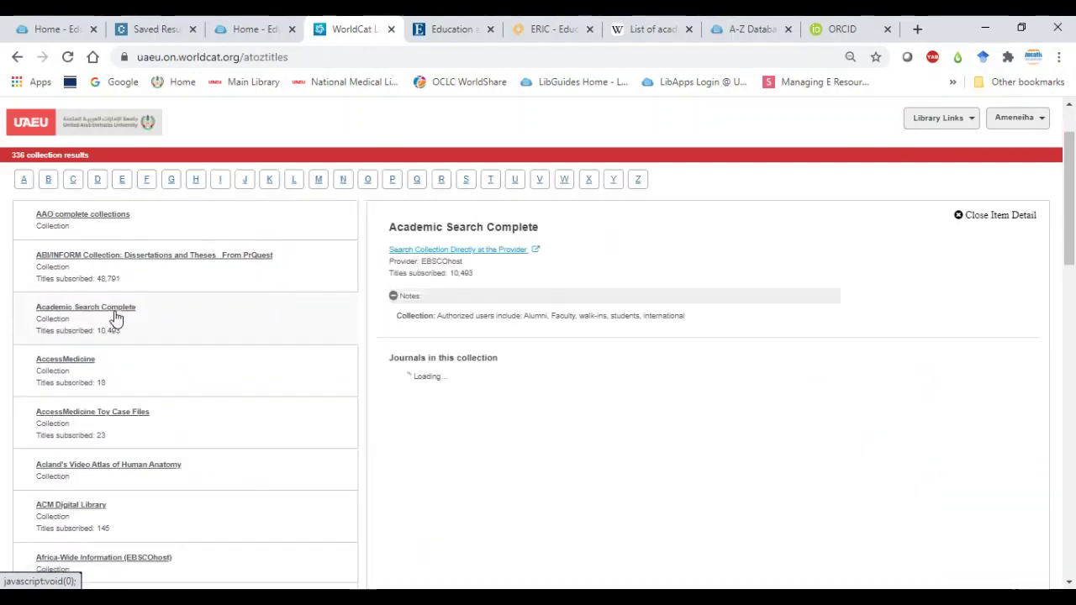
pyautogui.click(417, 256)
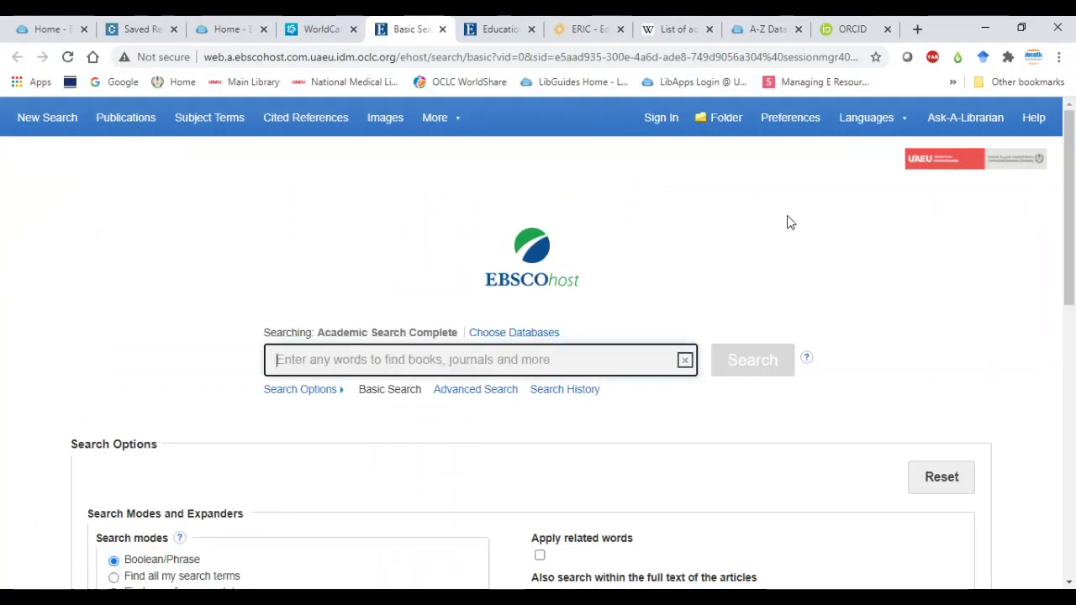
pyautogui.scroll(-1, 787, 222)
pyautogui.click(478, 318)
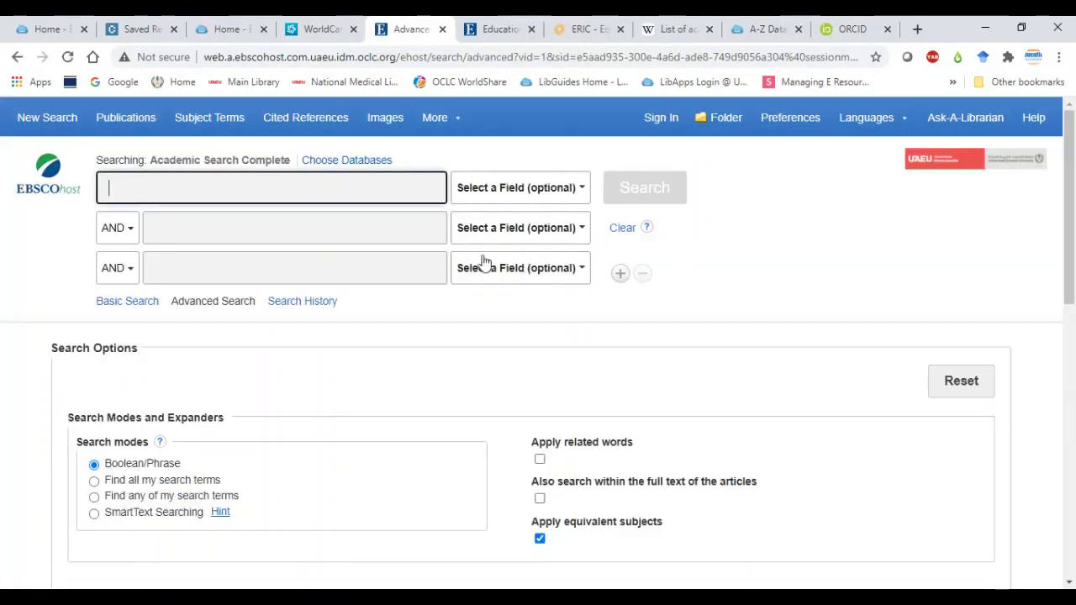
# Mark all EBSCOhost databases for searching in the database selection, and cancel the change.
pyautogui.click(379, 163)
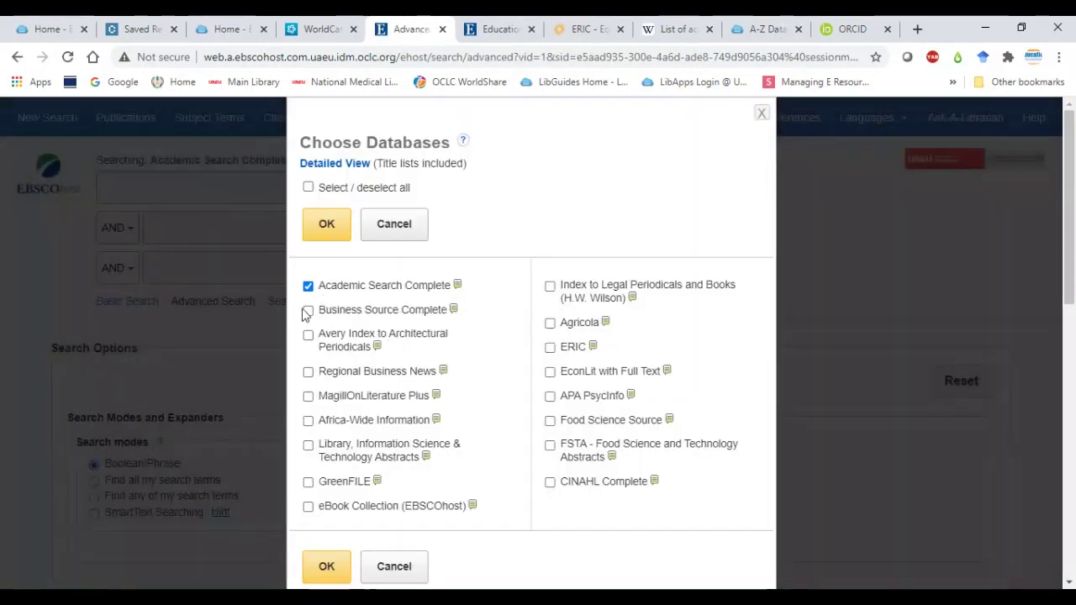
pyautogui.click(308, 187)
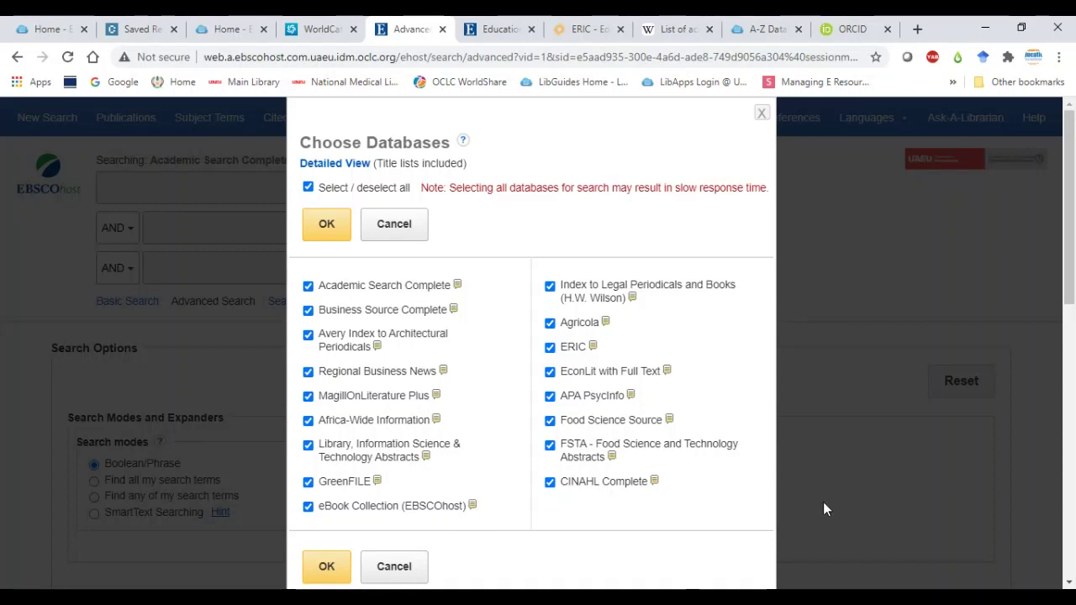
pyautogui.click(384, 570)
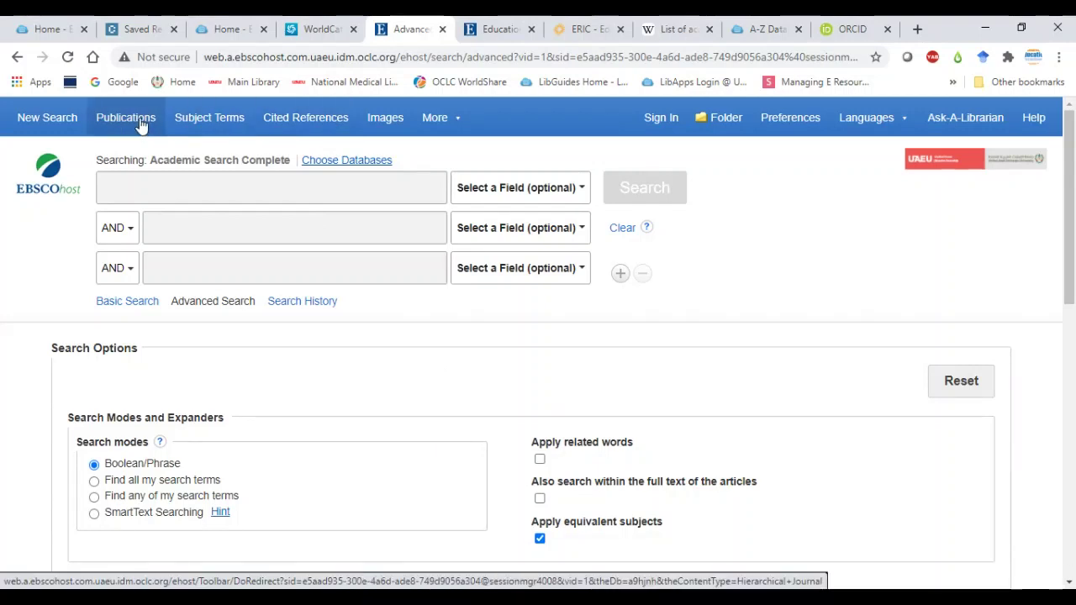
# Examine the advanced search options, including search modes, full text, peer review, published date, document type and language limiters.
pyautogui.scroll(-1, 473, 246)
pyautogui.scroll(-5, 467, 245)
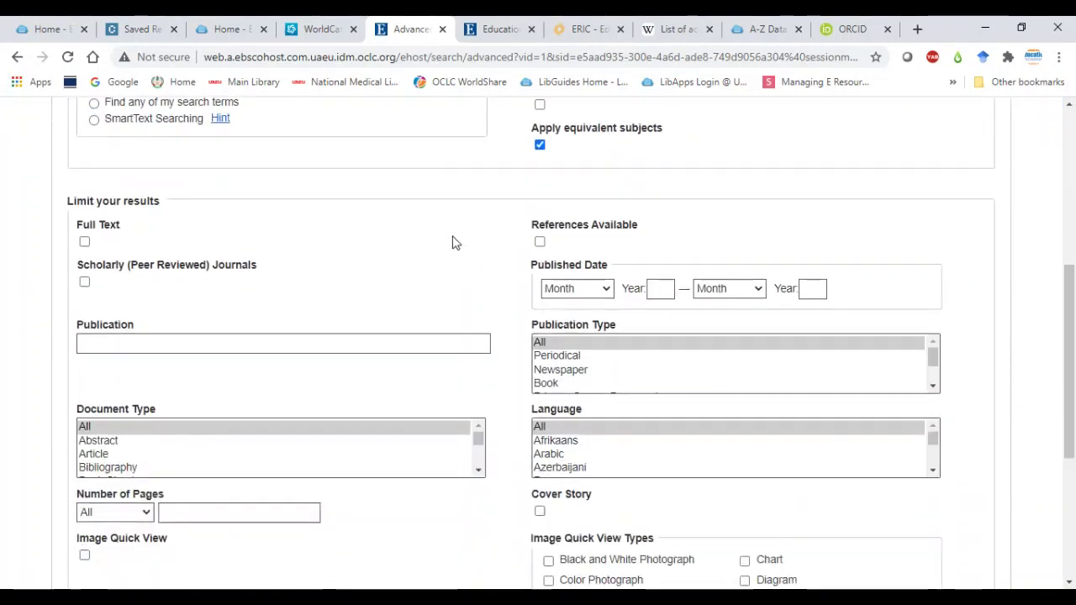
pyautogui.scroll(-1, 452, 243)
pyautogui.scroll(-1, 235, 292)
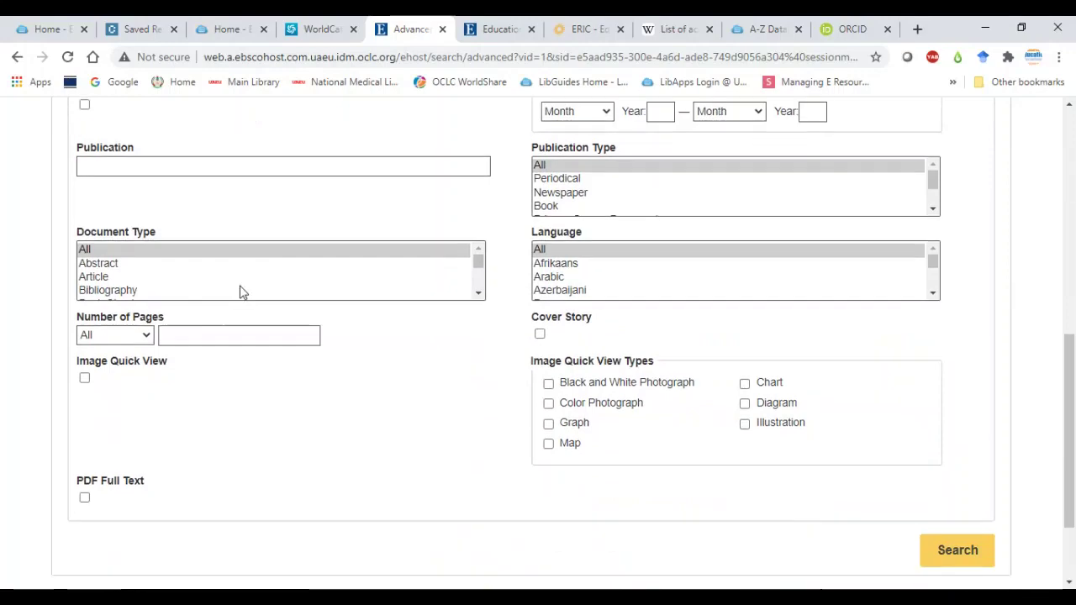
pyautogui.scroll(-1, 240, 291)
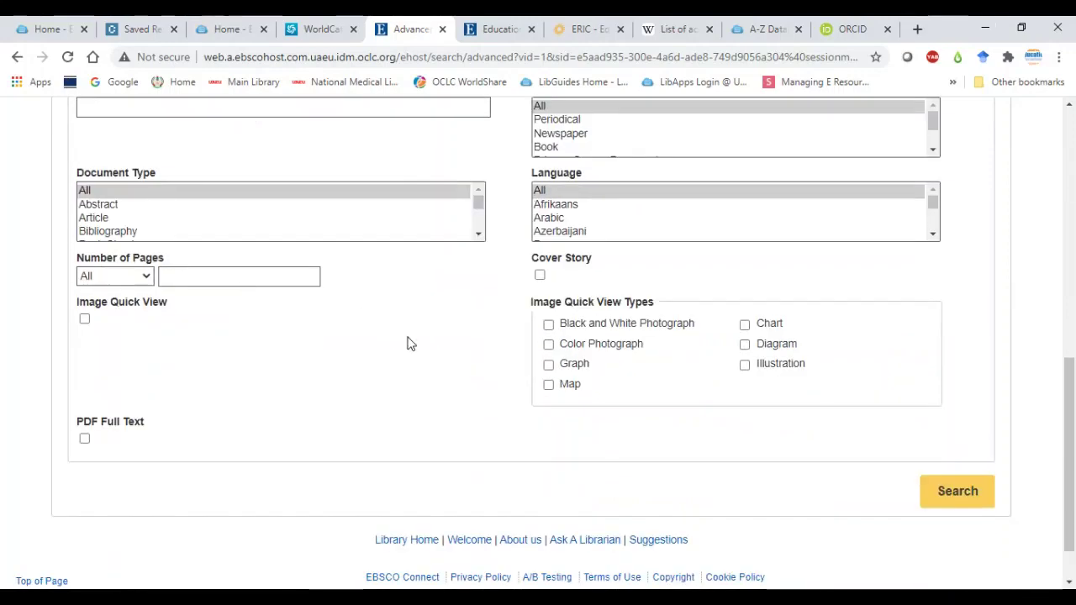
pyautogui.scroll(4, 410, 343)
pyautogui.scroll(3, 413, 341)
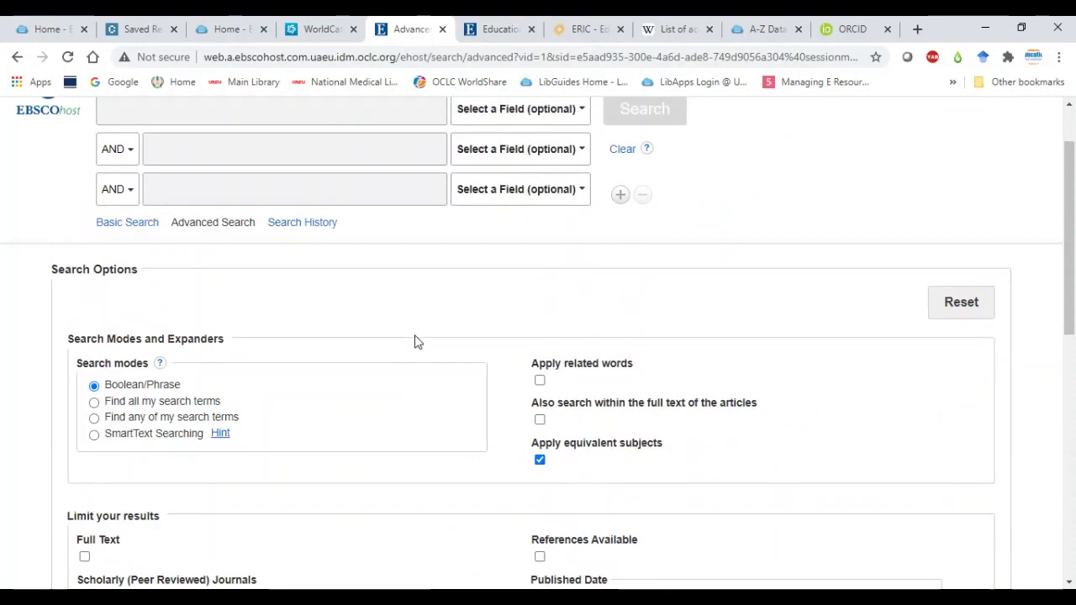
pyautogui.scroll(1, 415, 342)
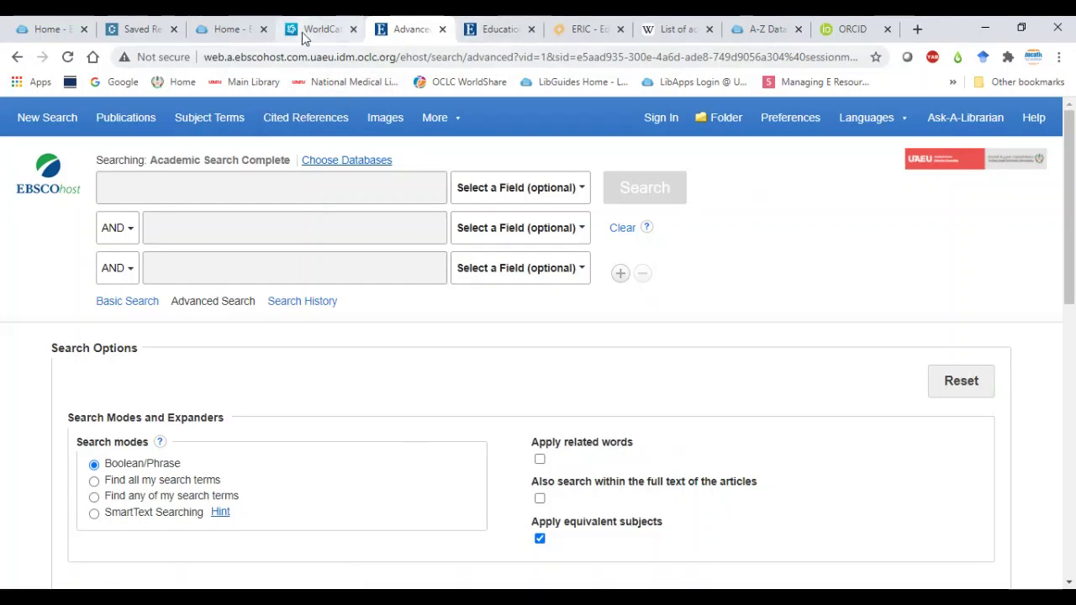
# Return to the Main Library site, open its LibGuides, and go to the A-Z database list.
pyautogui.click(226, 31)
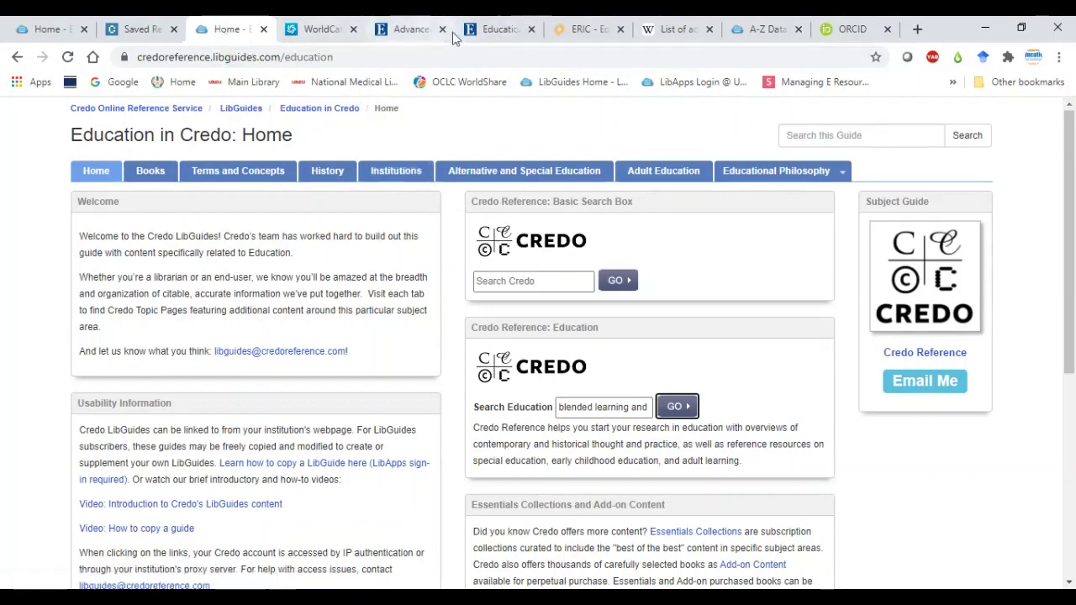
pyautogui.click(397, 31)
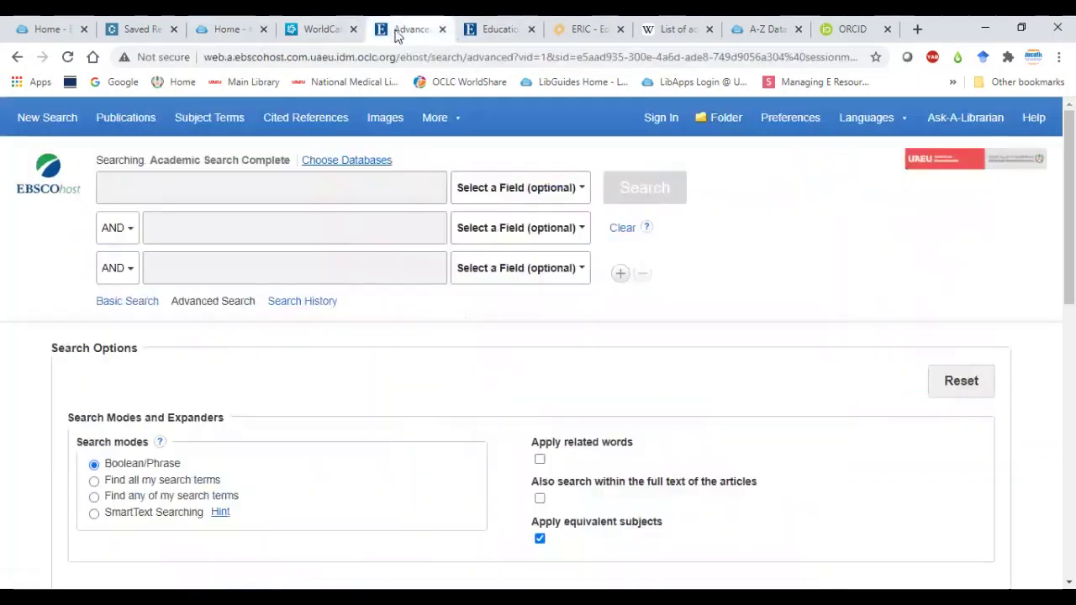
pyautogui.click(245, 82)
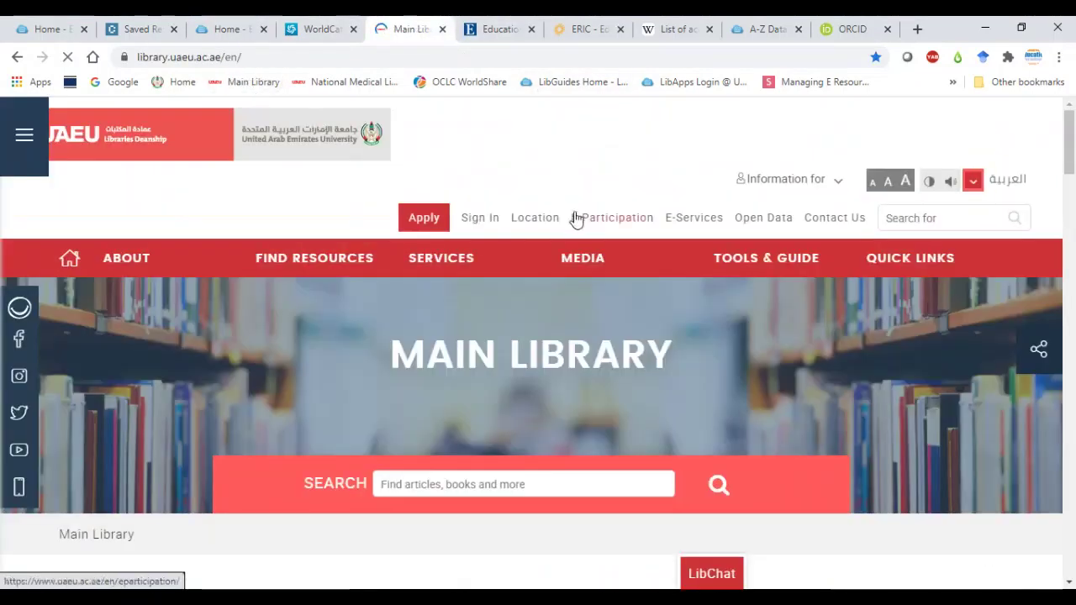
pyautogui.moveTo(757, 269)
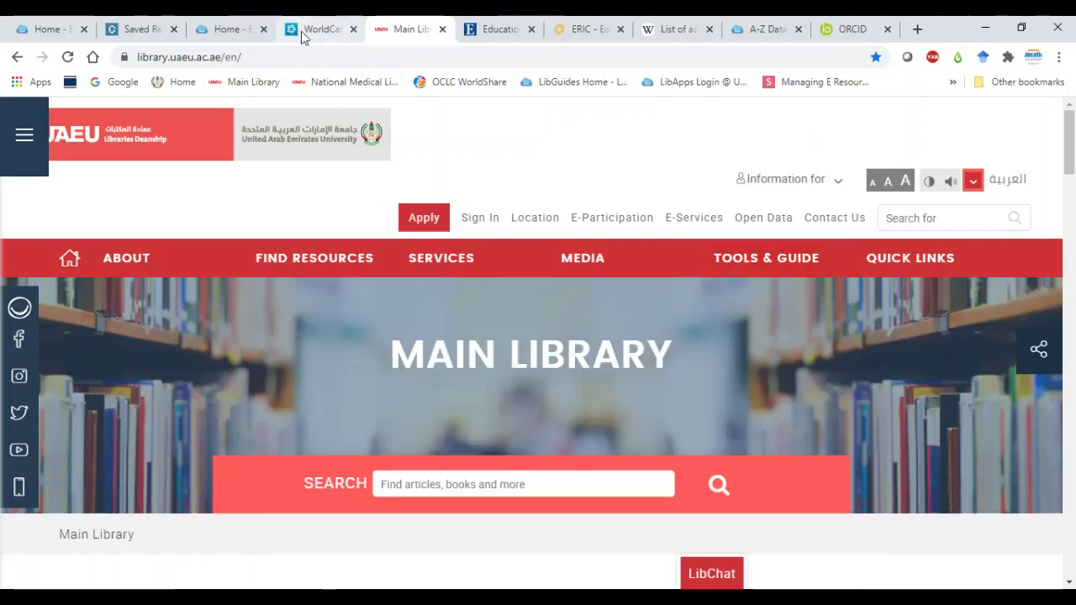
pyautogui.moveTo(852, 295)
pyautogui.click(751, 306)
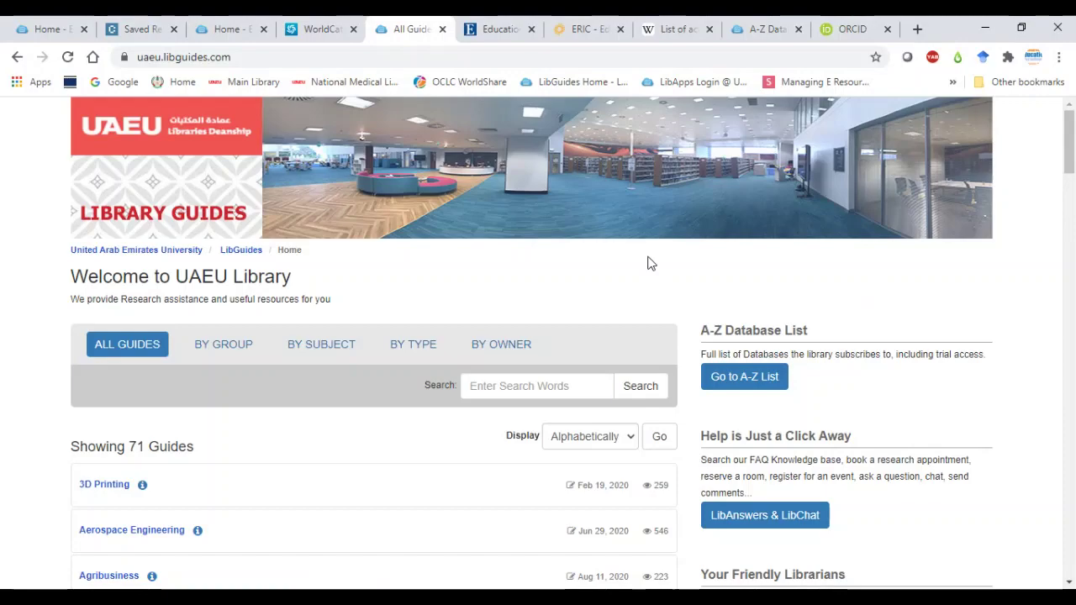
pyautogui.click(738, 379)
# Look through the A-Z Databases list, including its filters, alphabetical index, database descriptions and popular databases.
pyautogui.scroll(-1, 710, 285)
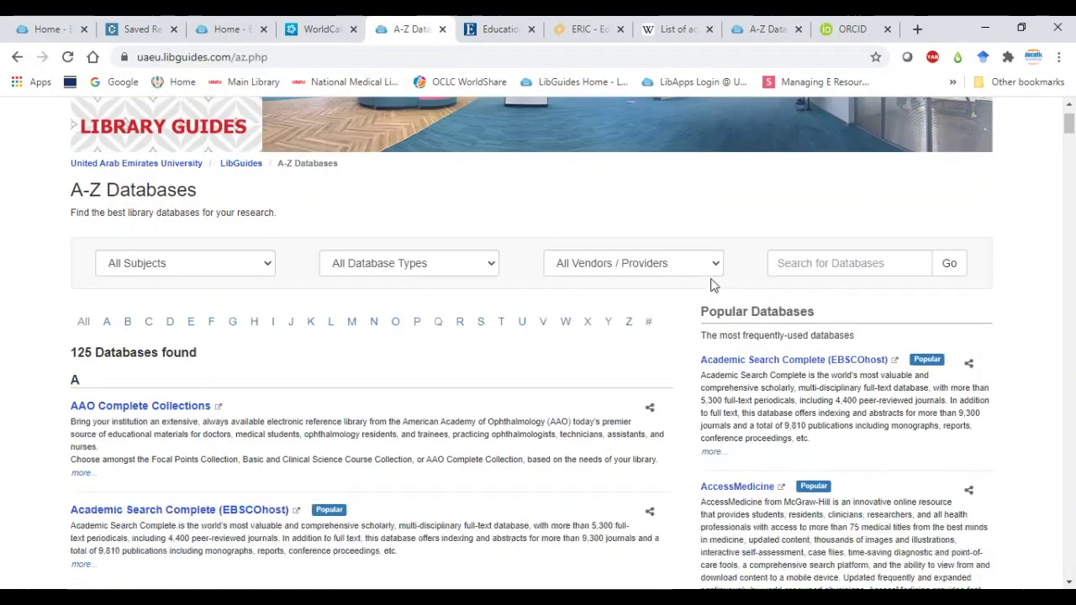
pyautogui.scroll(-2, 711, 286)
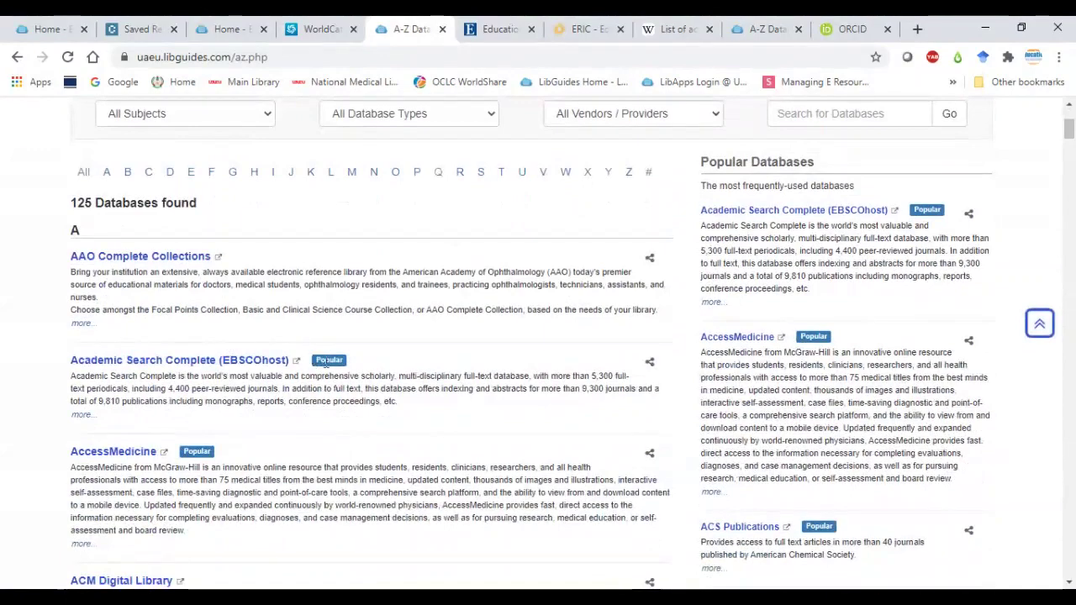
pyautogui.scroll(-1, 750, 280)
pyautogui.scroll(-2, 750, 280)
pyautogui.scroll(3, 547, 252)
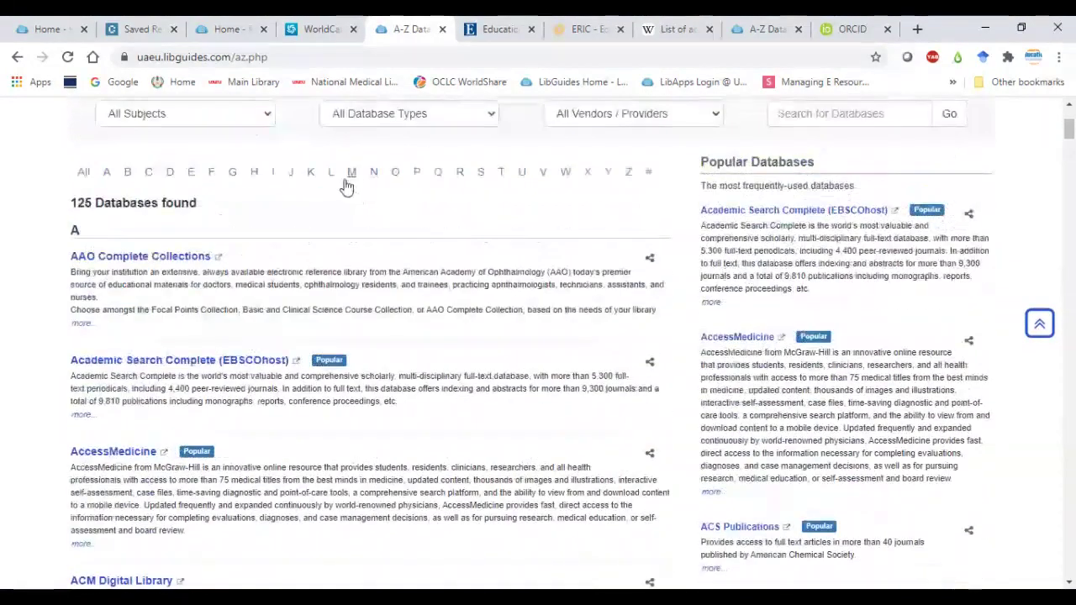
pyautogui.scroll(-3, 300, 252)
pyautogui.scroll(-3, 303, 243)
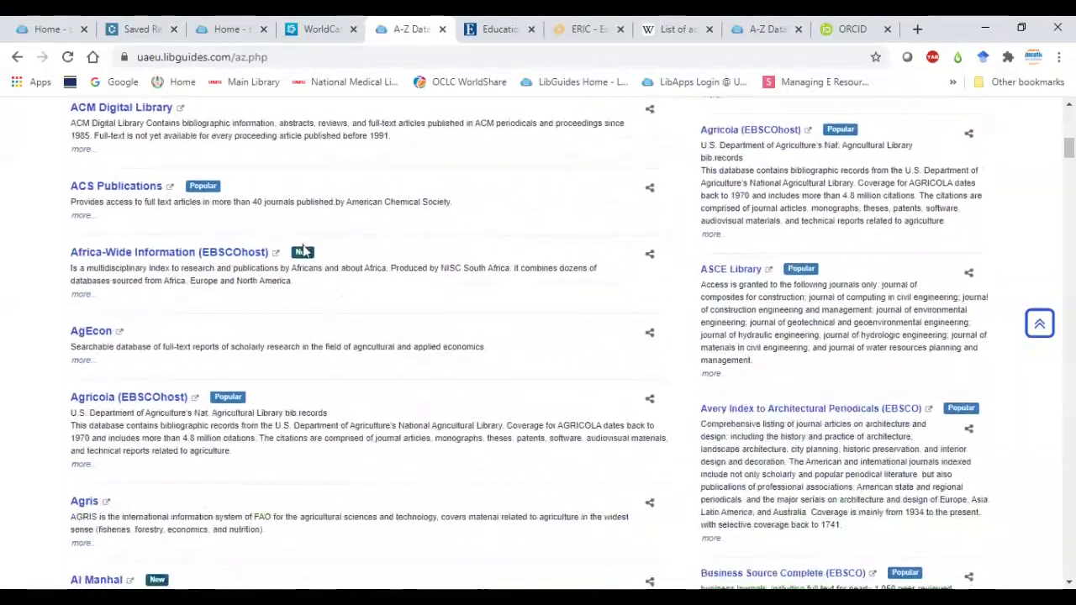
pyautogui.scroll(-6, 305, 249)
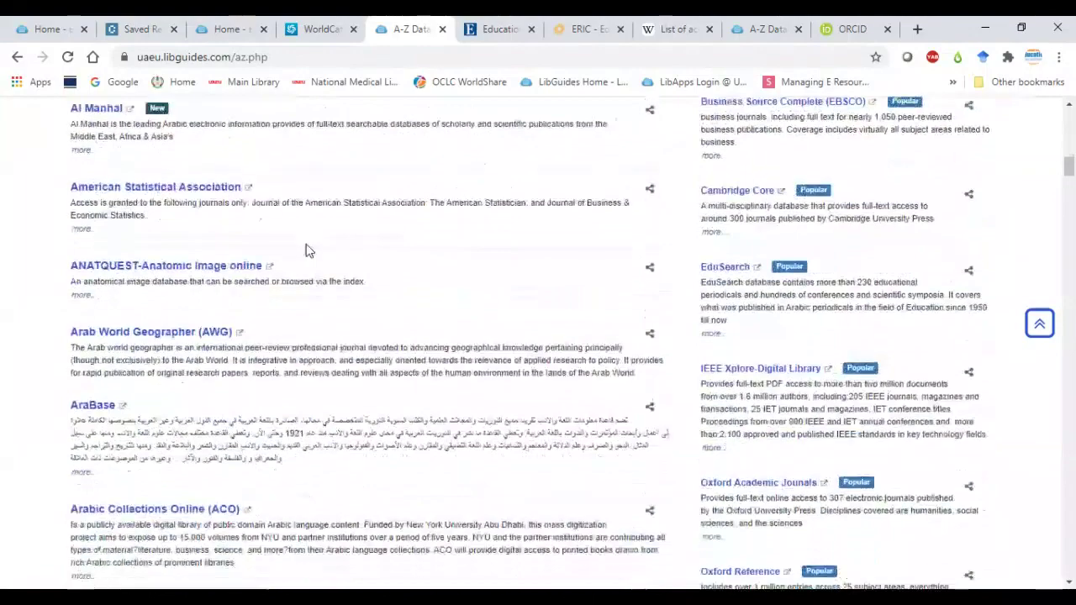
pyautogui.scroll(-3, 306, 250)
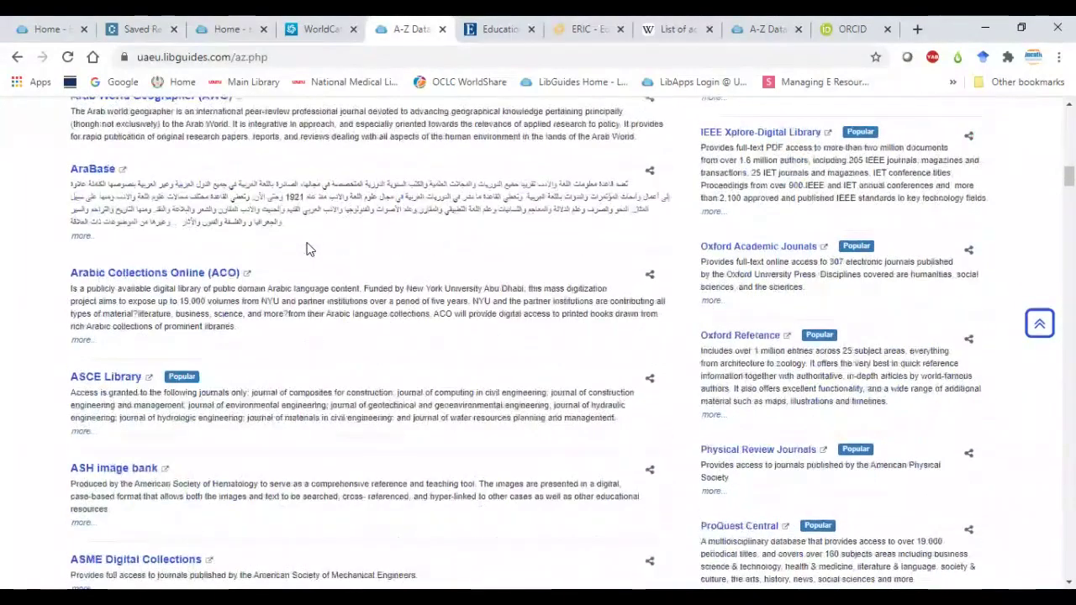
# Browse the entries under the letters A and B in the A-Z Databases list and read their descriptions.
pyautogui.scroll(-4, 307, 249)
pyautogui.scroll(-3, 307, 248)
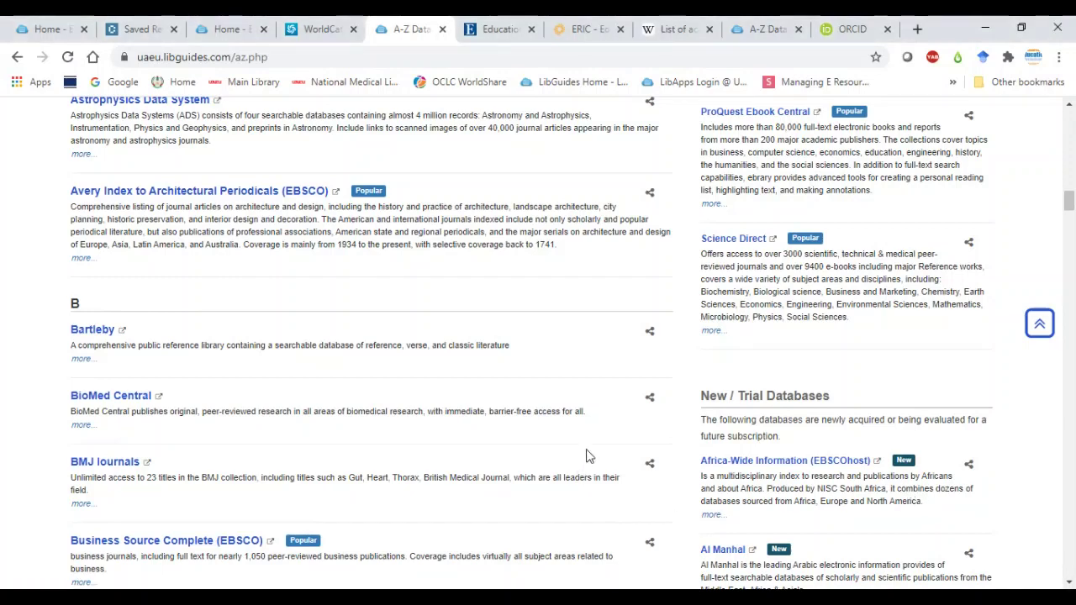
pyautogui.scroll(1, 588, 456)
pyautogui.scroll(2, 586, 456)
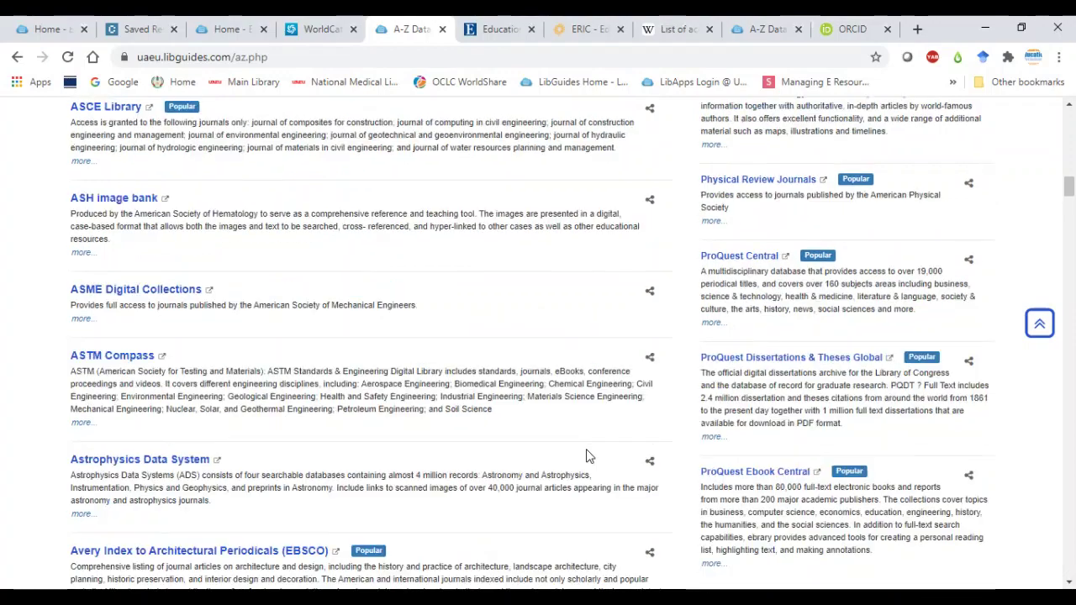
pyautogui.scroll(3, 585, 454)
# Return to the Main Library site and go from there to the National Medical Library site.
pyautogui.click(268, 88)
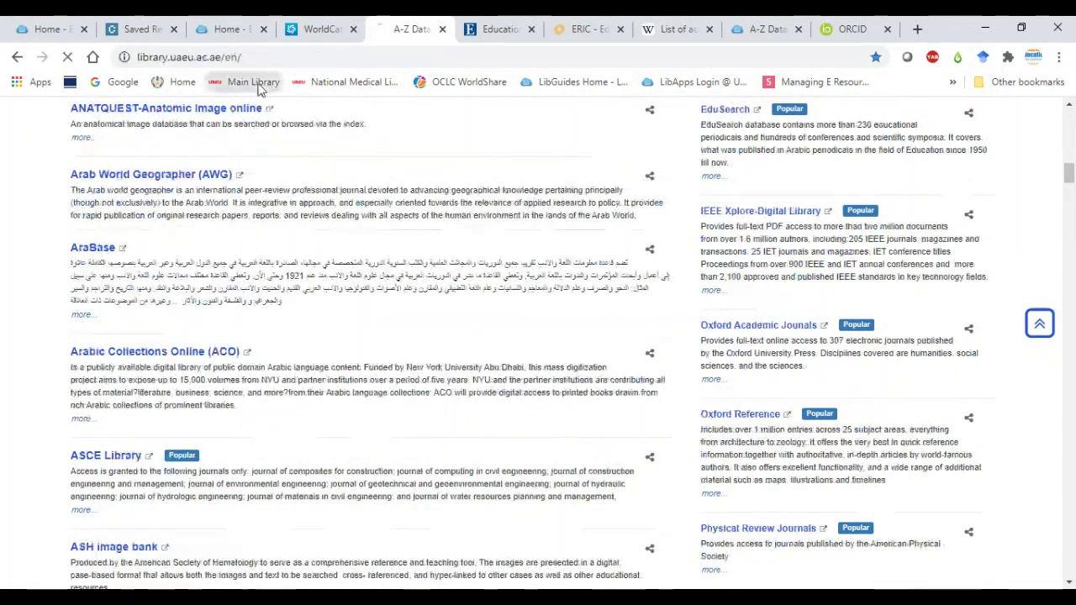
pyautogui.moveTo(199, 268)
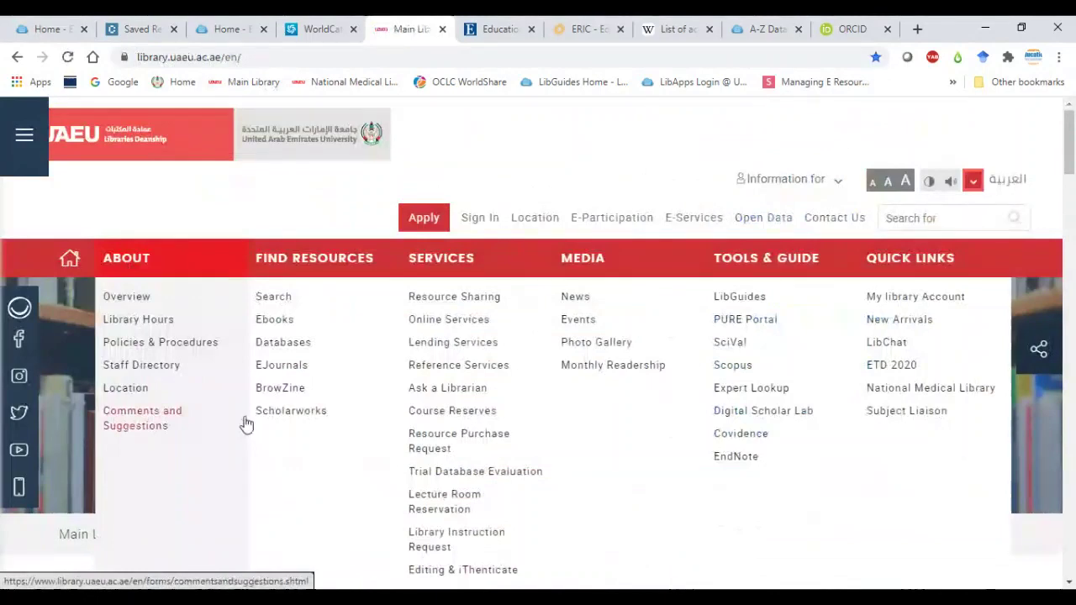
pyautogui.click(920, 393)
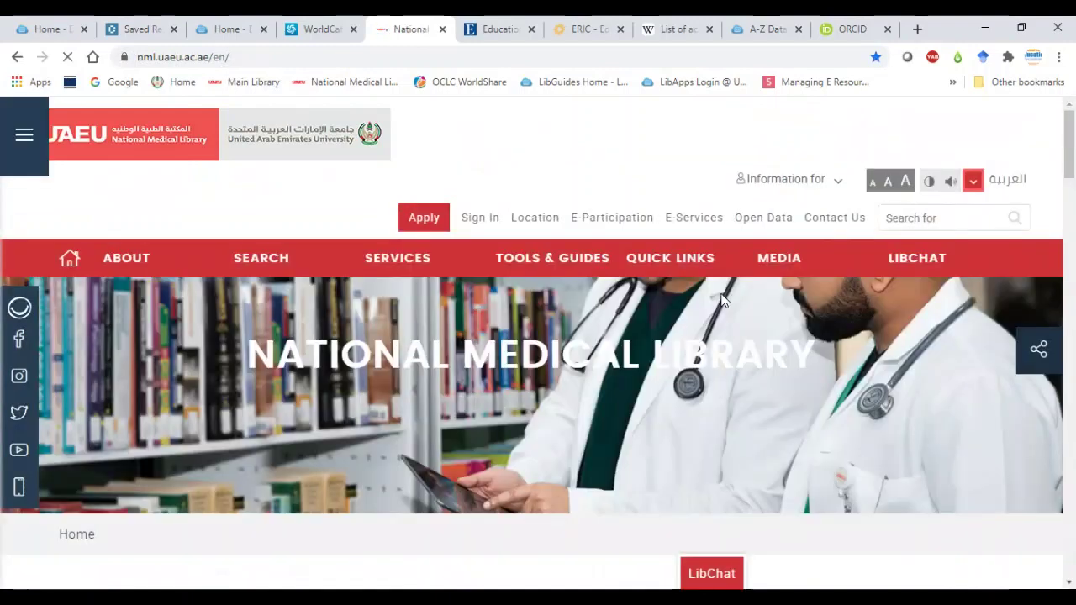
pyautogui.scroll(-3, 654, 279)
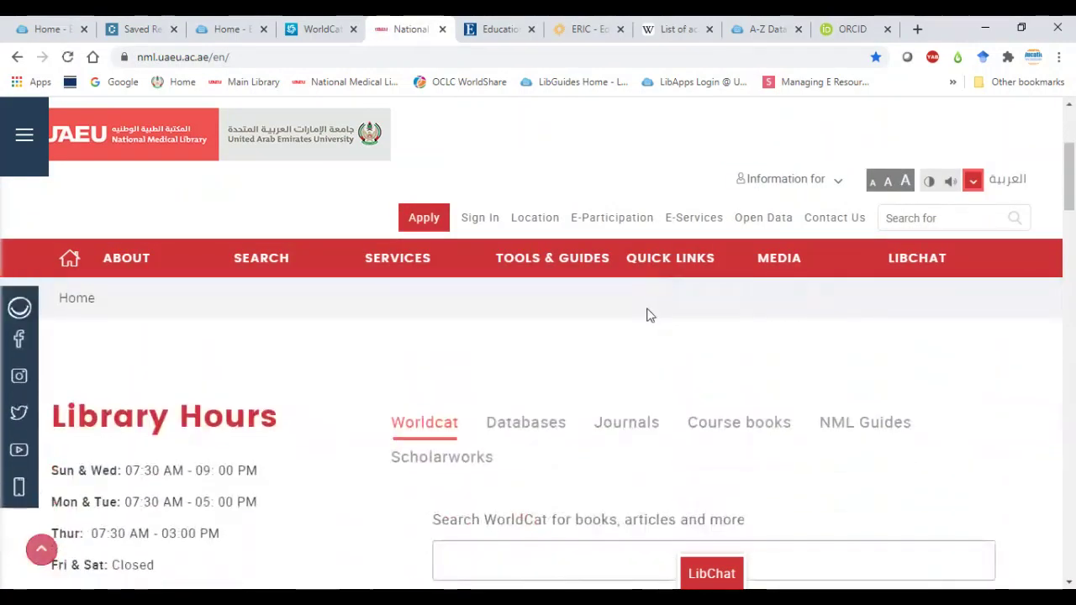
# Open the National Medical Library's NML Guides and look over the alphabetical list of all guides.
pyautogui.moveTo(580, 257)
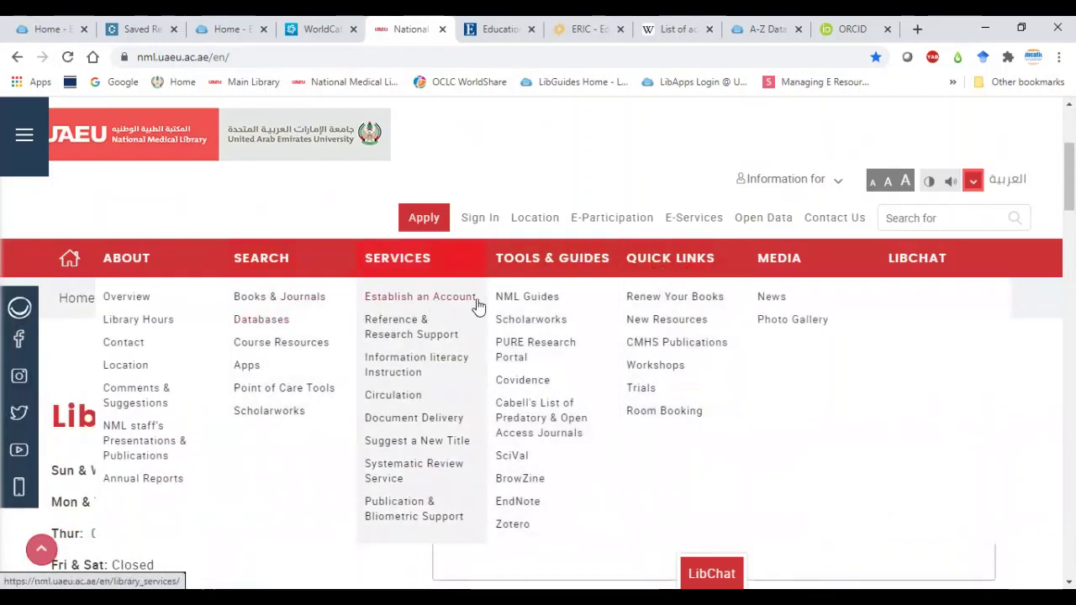
pyautogui.click(527, 308)
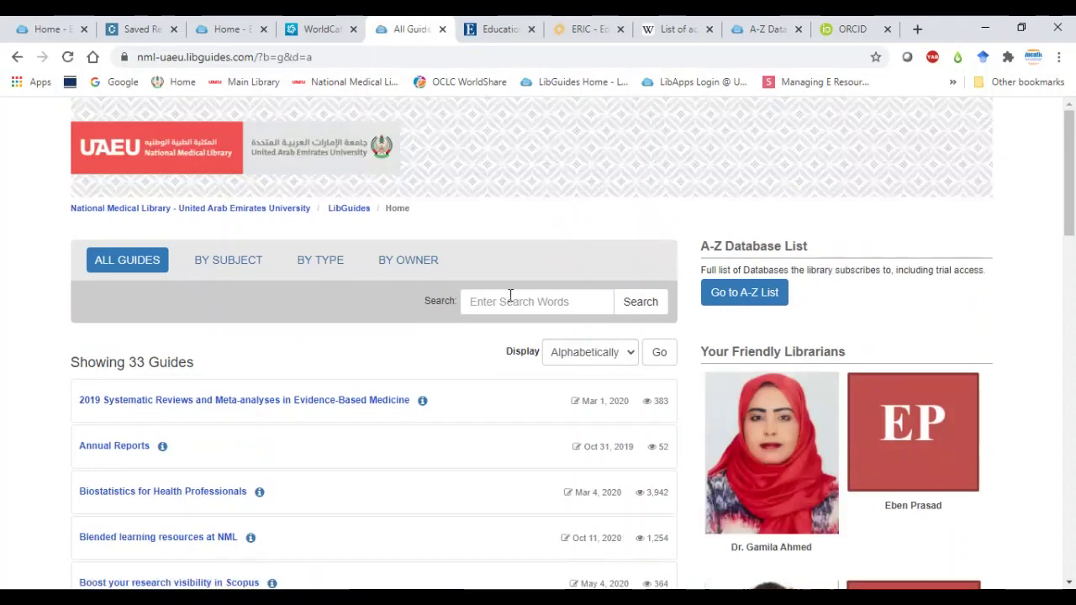
pyautogui.scroll(-2, 532, 312)
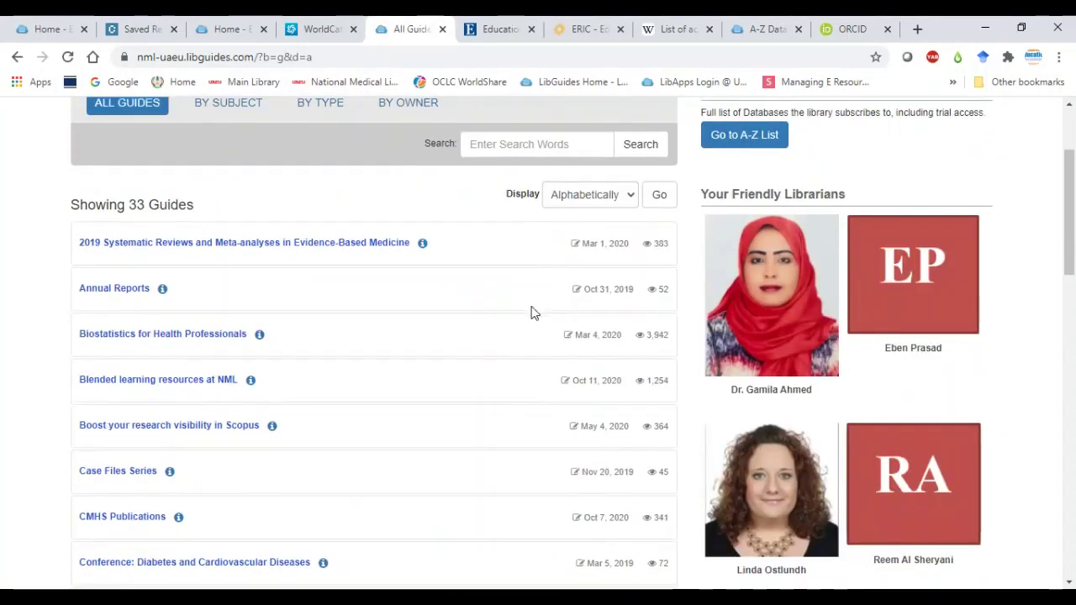
pyautogui.scroll(2, 532, 311)
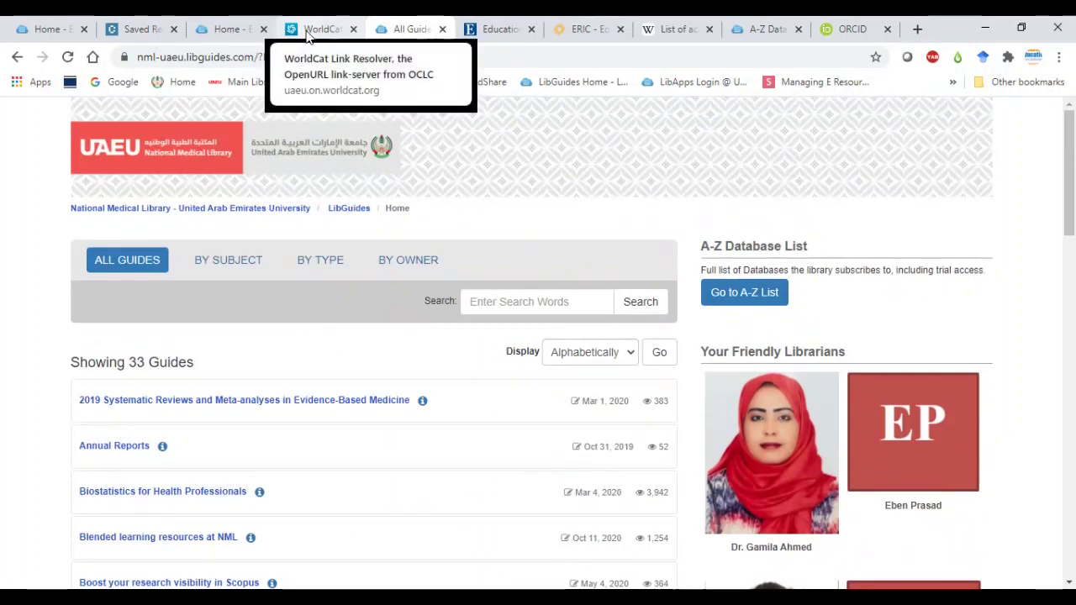
# Switch to the WorldCat A-to-Z page, show its journal listing, and open the full-text search form for articles.
pyautogui.click(308, 32)
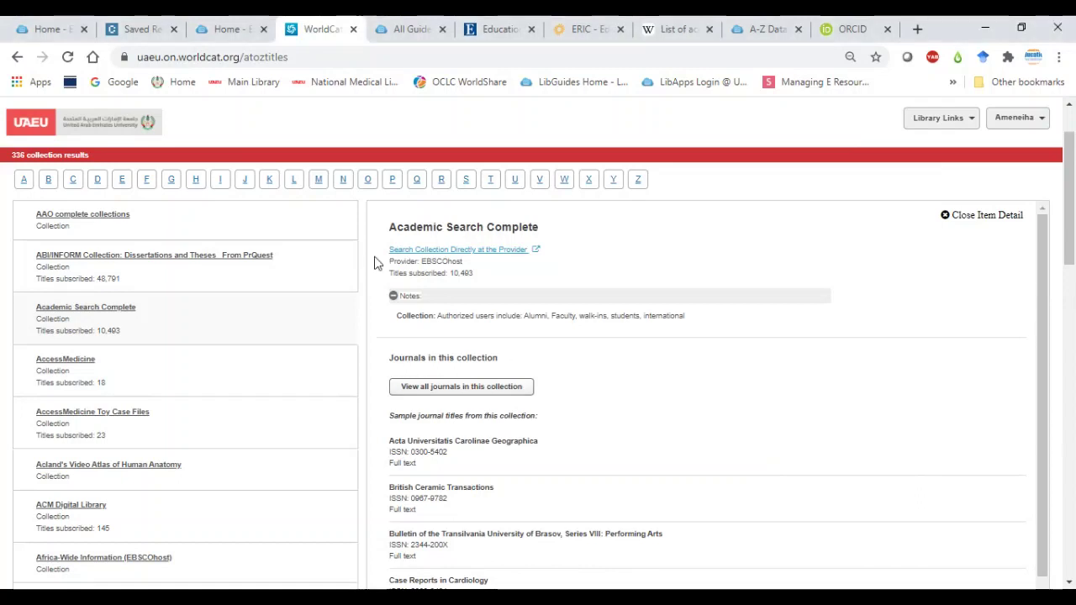
pyautogui.click(168, 225)
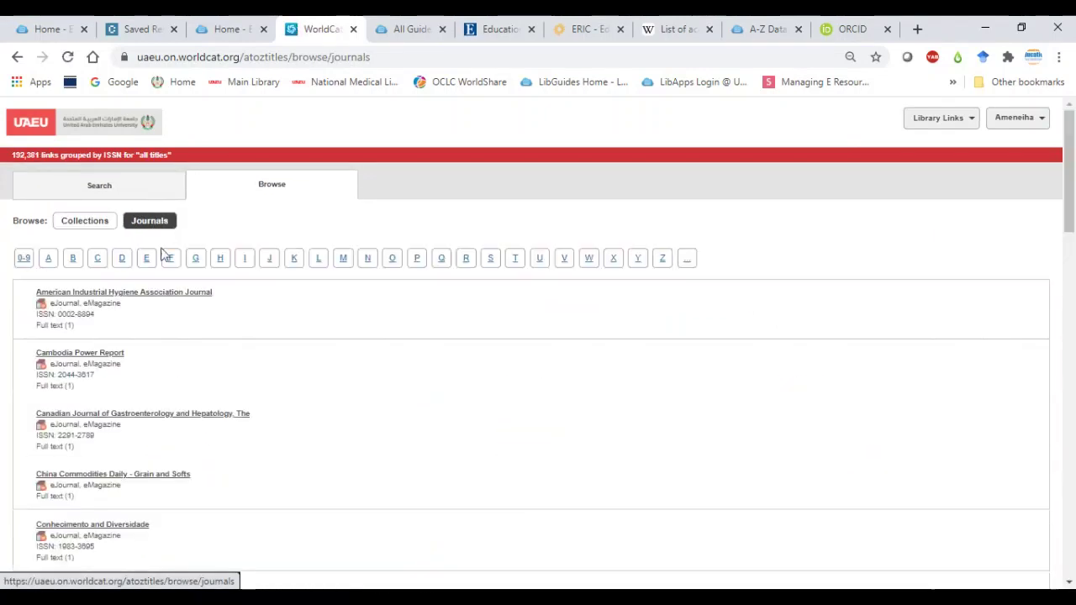
pyautogui.click(143, 199)
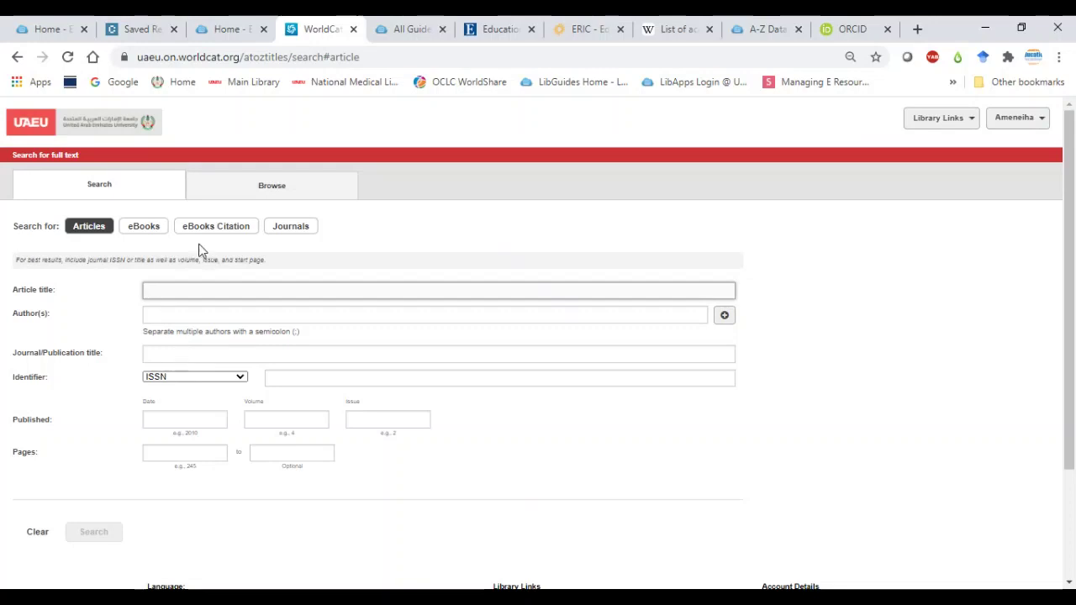
# Return to the Main Library site and open BrowZine from its resources for finding materials.
pyautogui.click(248, 88)
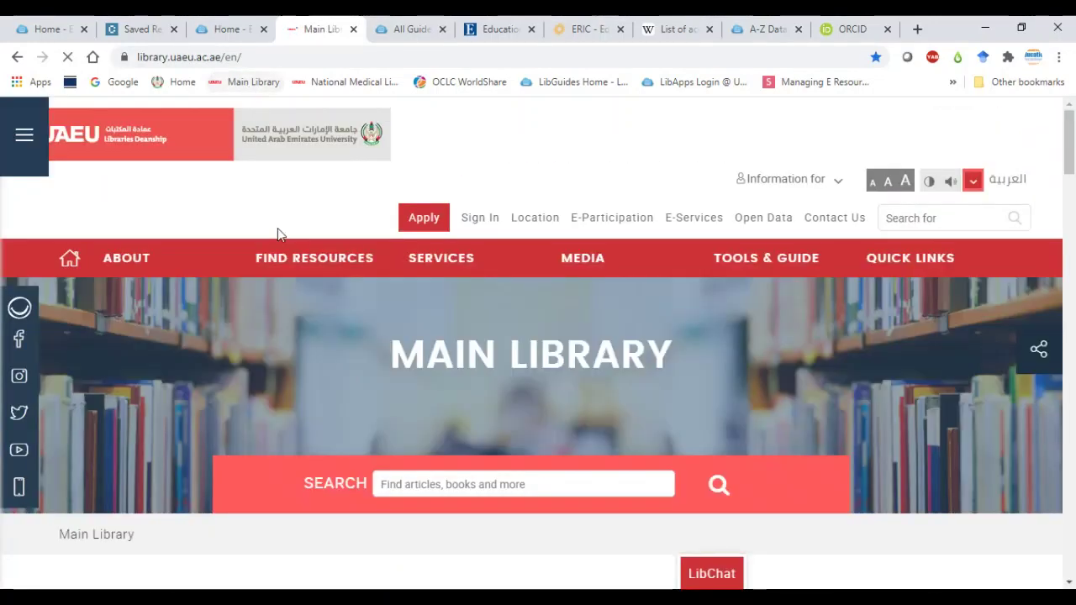
pyautogui.moveTo(289, 262)
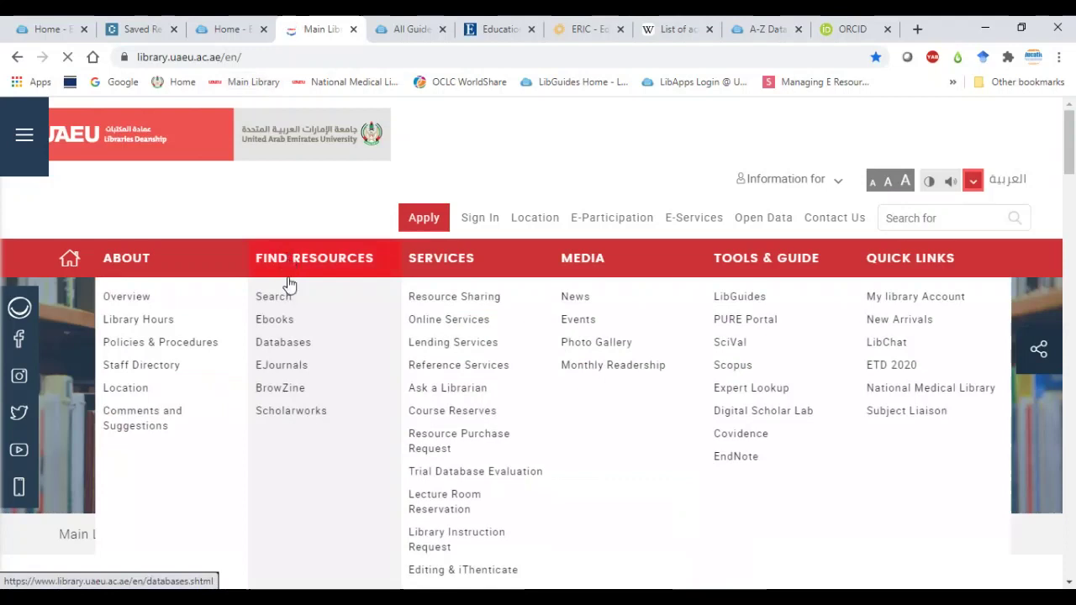
pyautogui.click(285, 389)
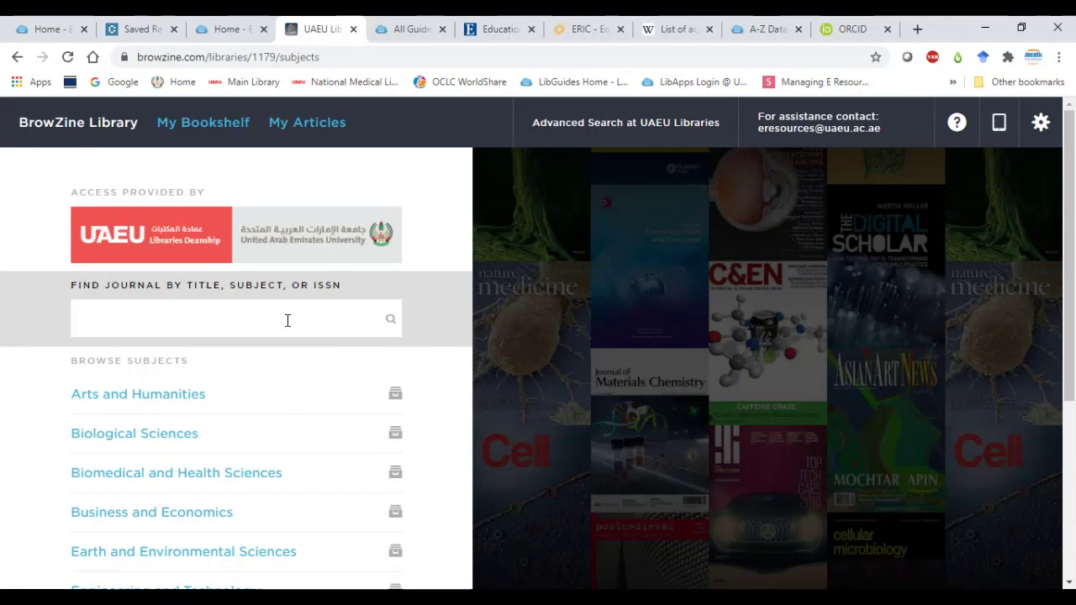
# Look through the BrowZine subject list and open the Social Science and Behavioral Science journals.
pyautogui.scroll(-2, 259, 371)
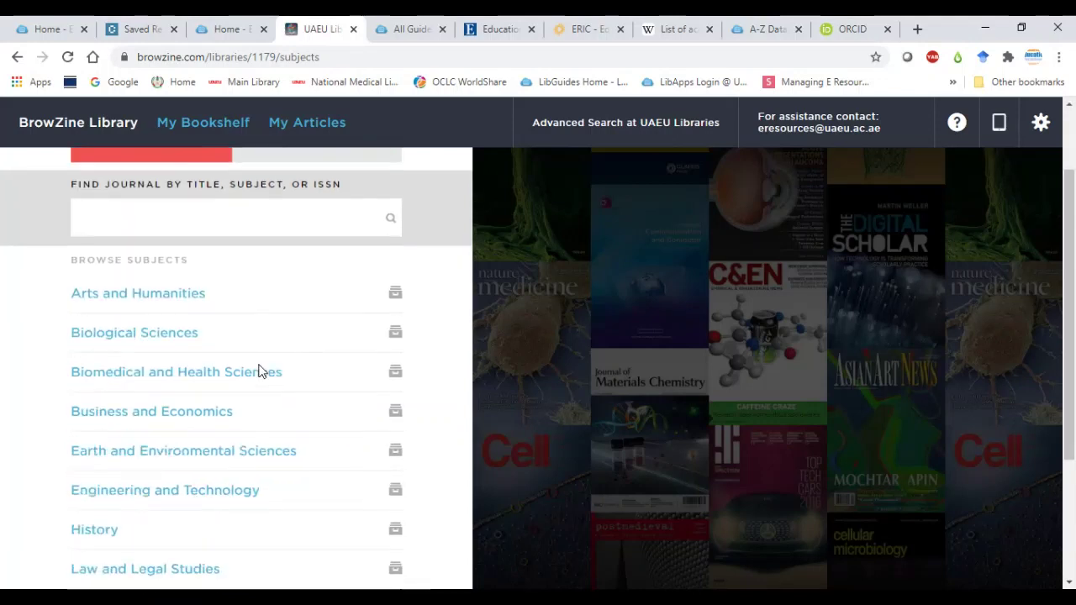
pyautogui.scroll(-1, 259, 373)
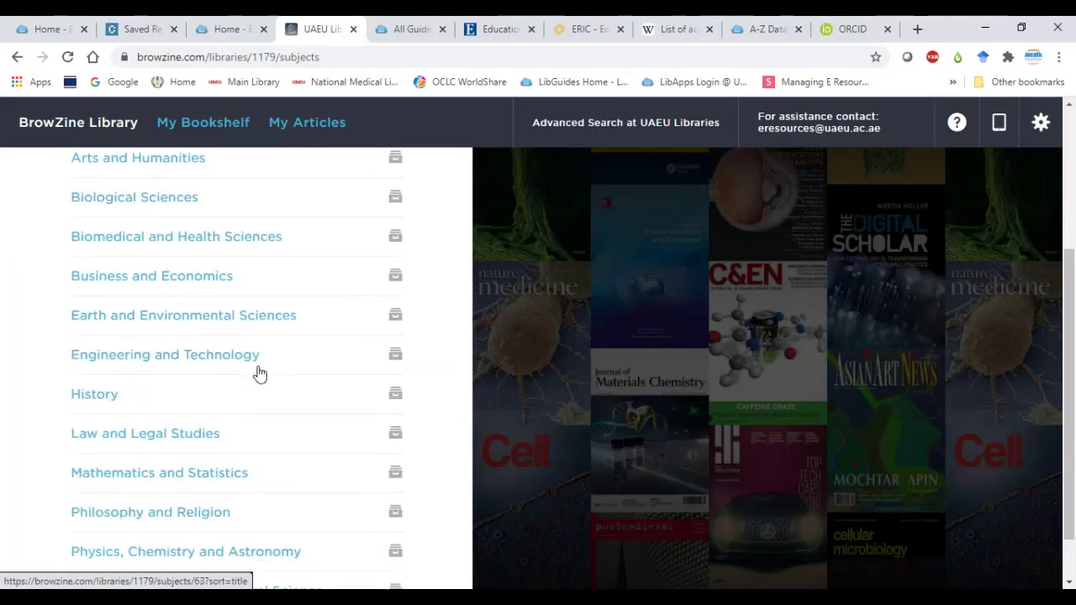
pyautogui.scroll(-1, 260, 372)
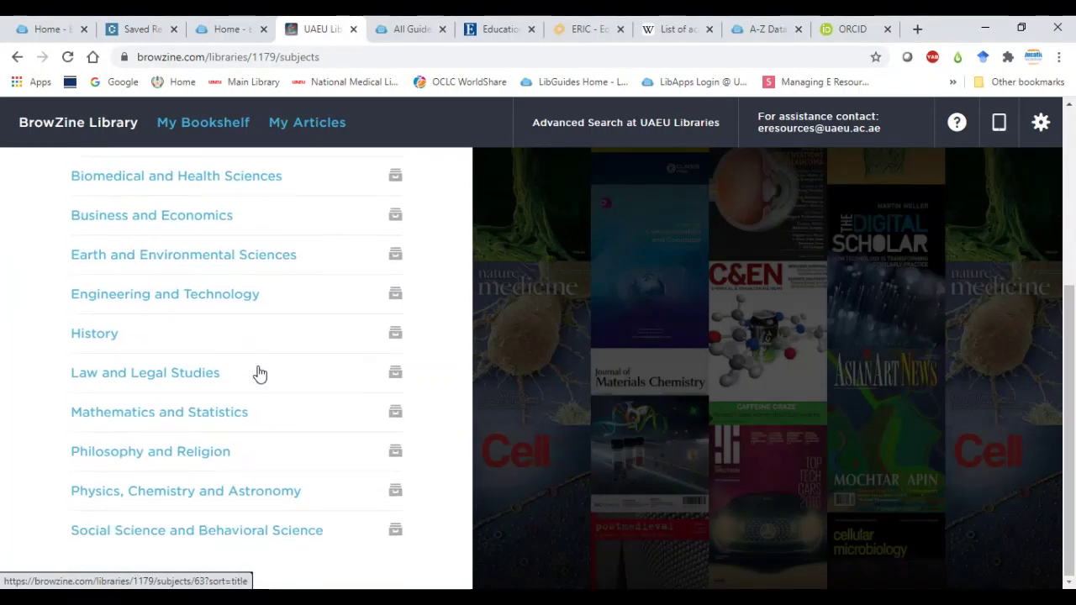
pyautogui.click(269, 513)
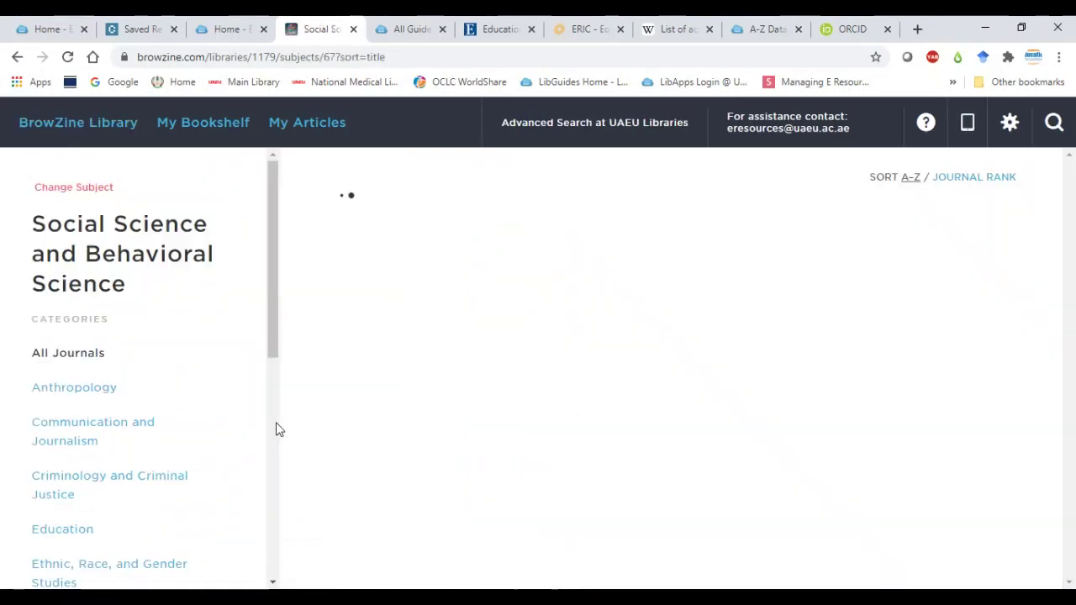